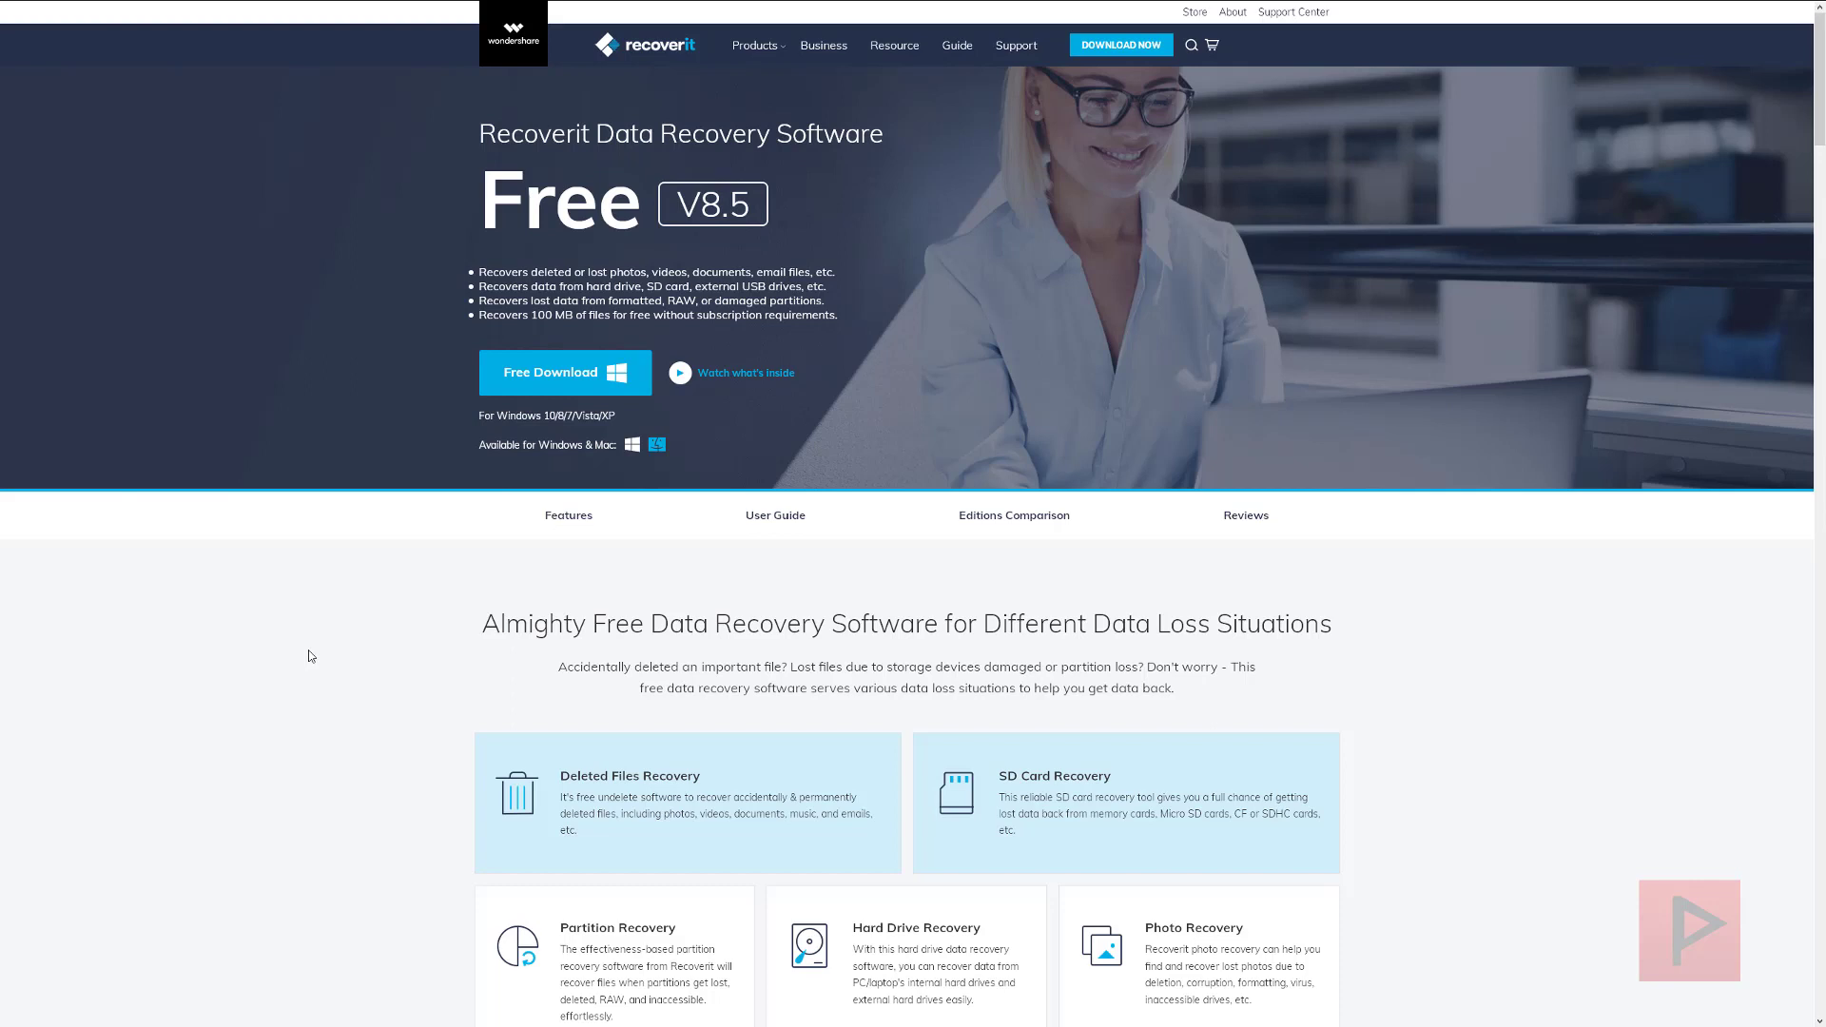
# - Scroll the Recoverit page down to the Editions Comparison table of Free, Essential, Standard and Advanced plans
pyautogui.scroll(-4, 308, 649)
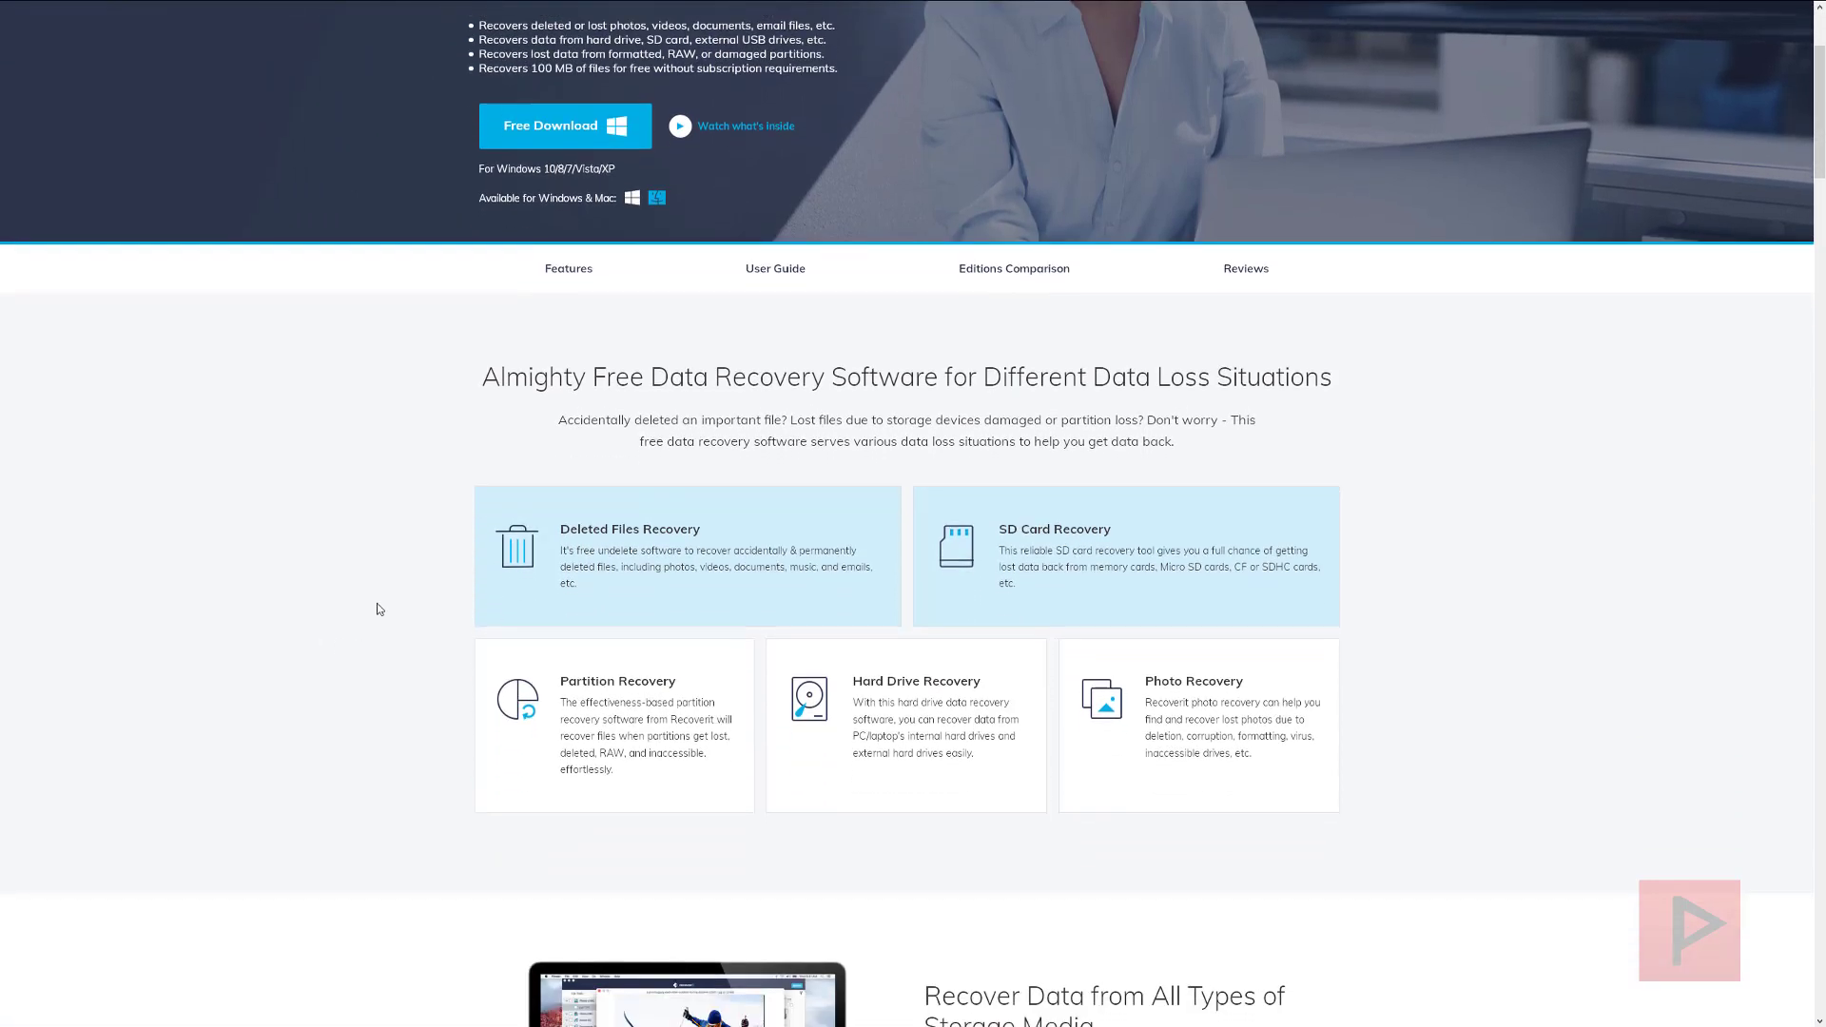
pyautogui.scroll(-1, 378, 567)
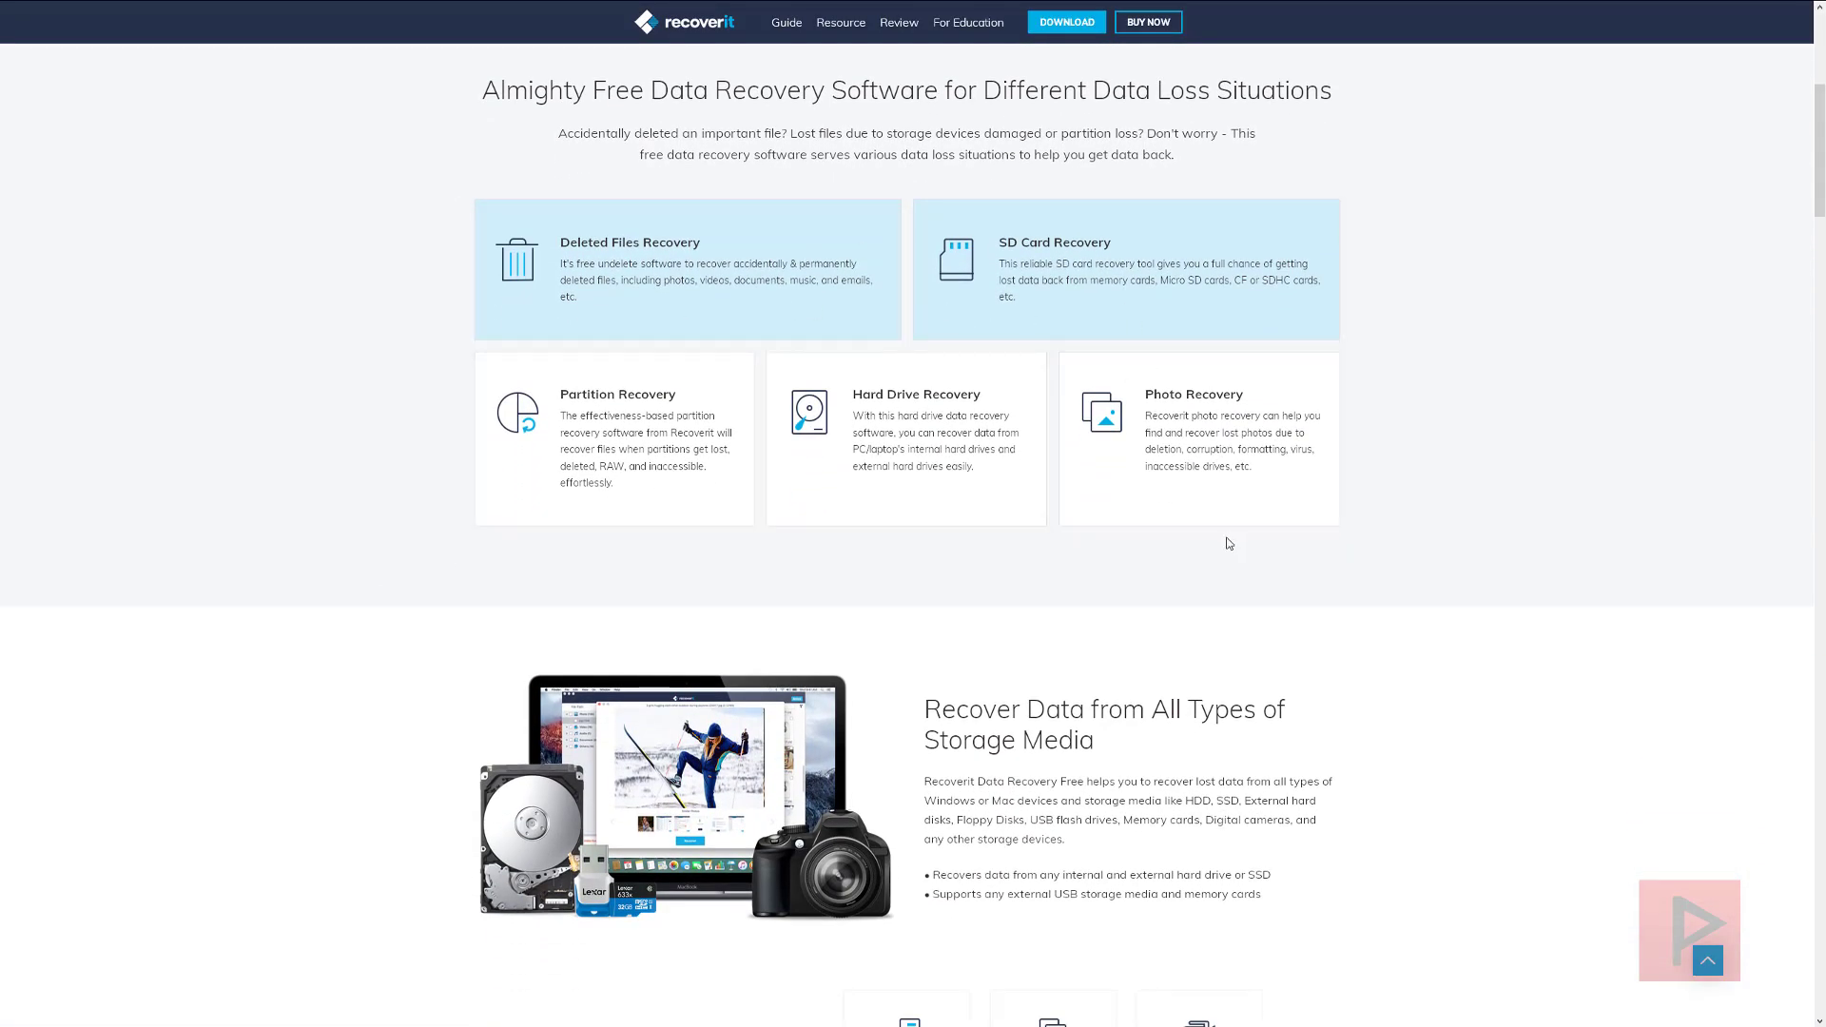
pyautogui.scroll(-2, 1079, 656)
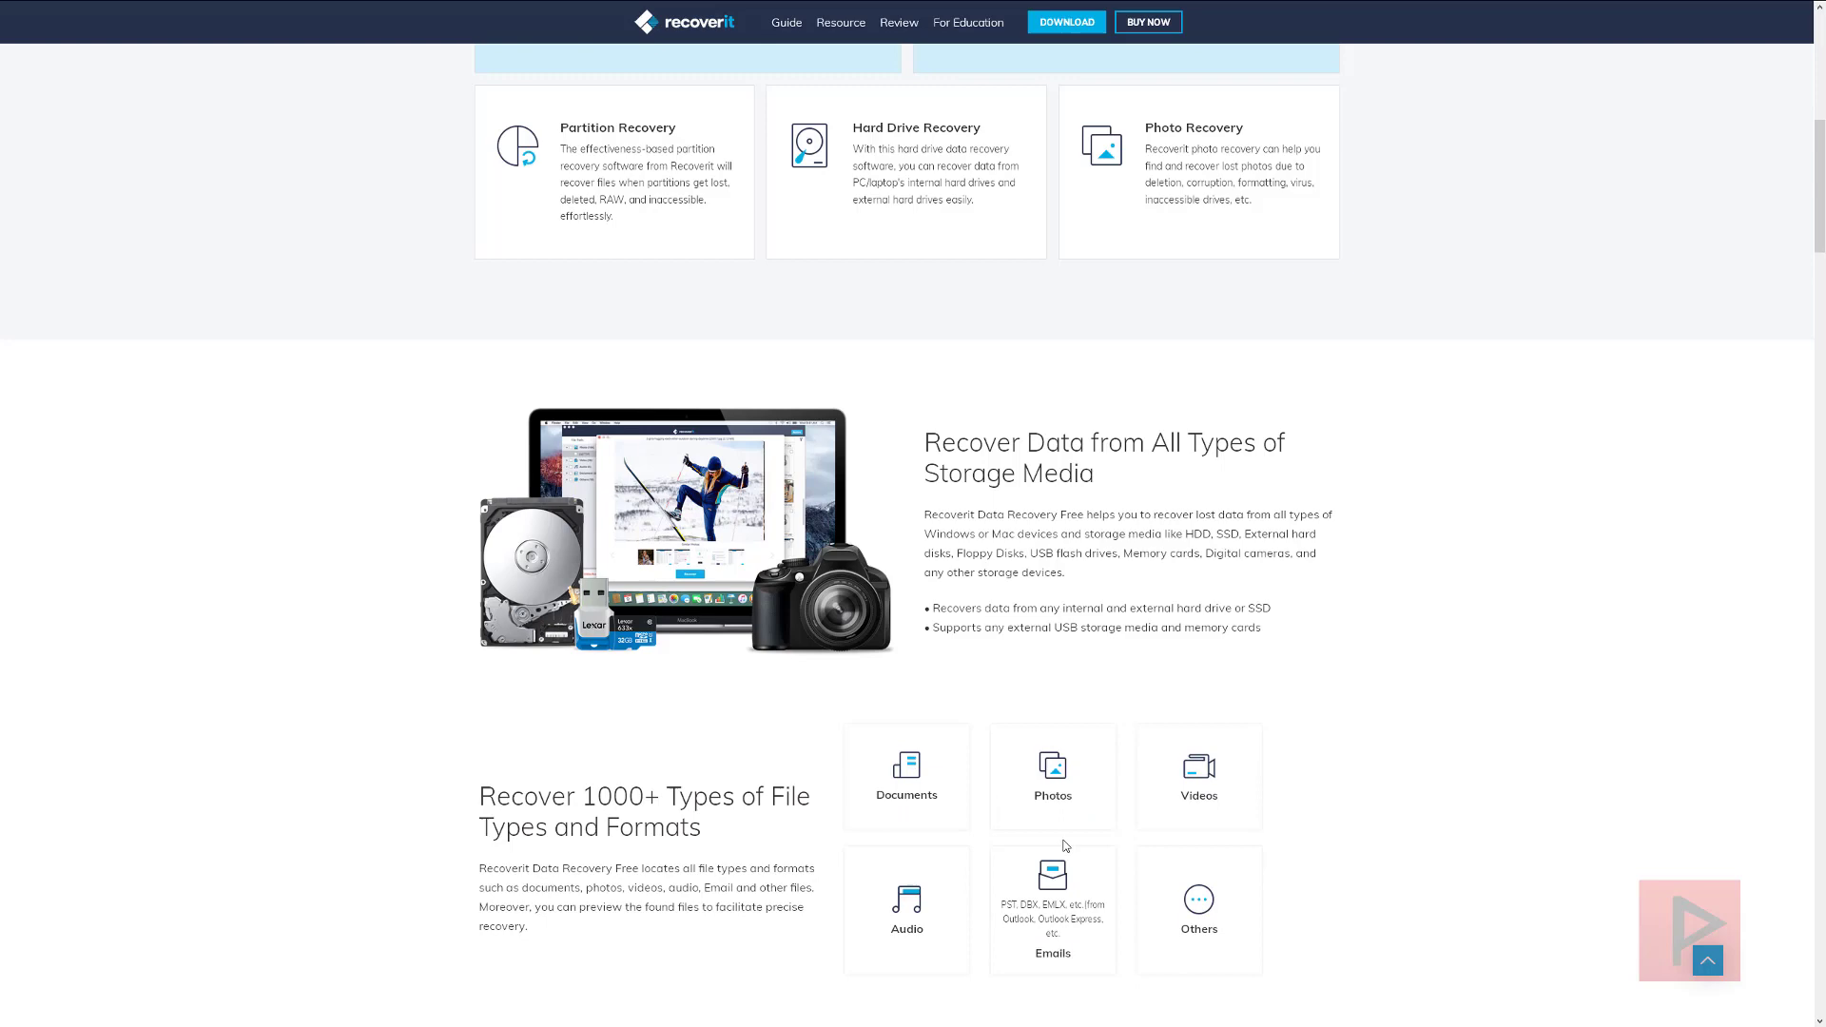
pyautogui.scroll(-1, 1067, 758)
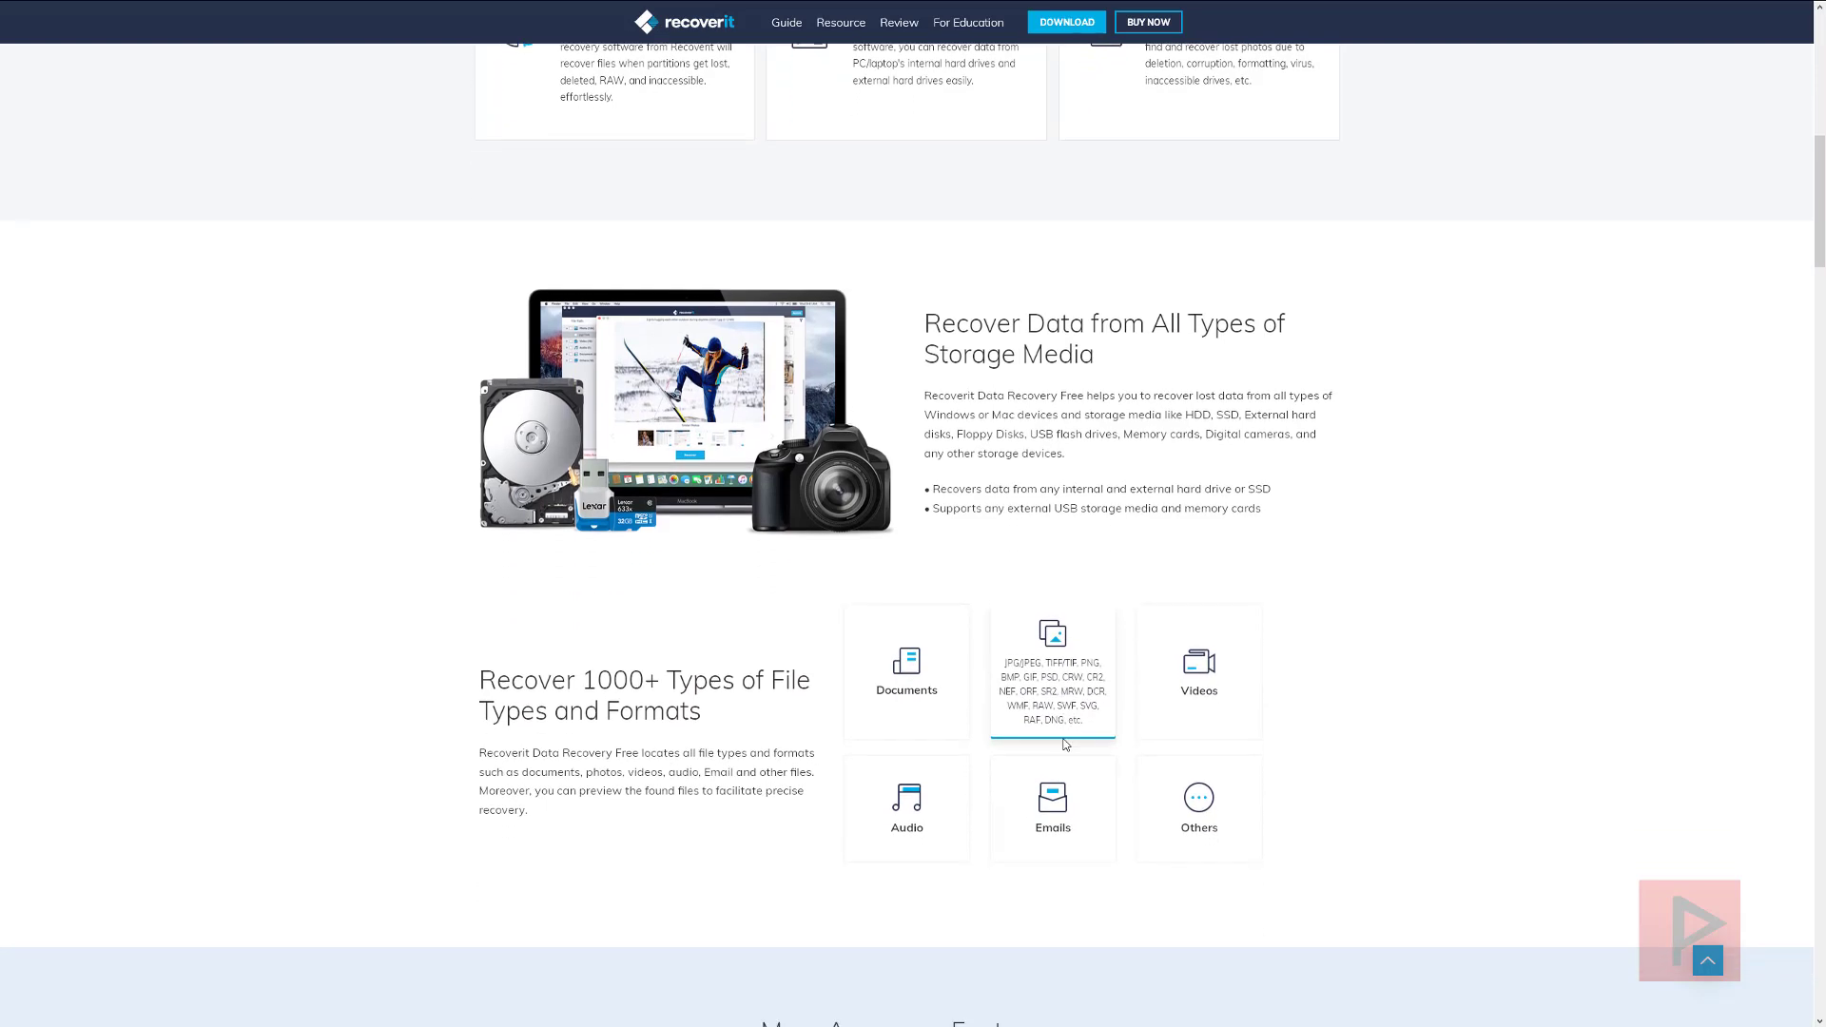
pyautogui.scroll(-1, 1106, 666)
pyautogui.scroll(-2, 1103, 647)
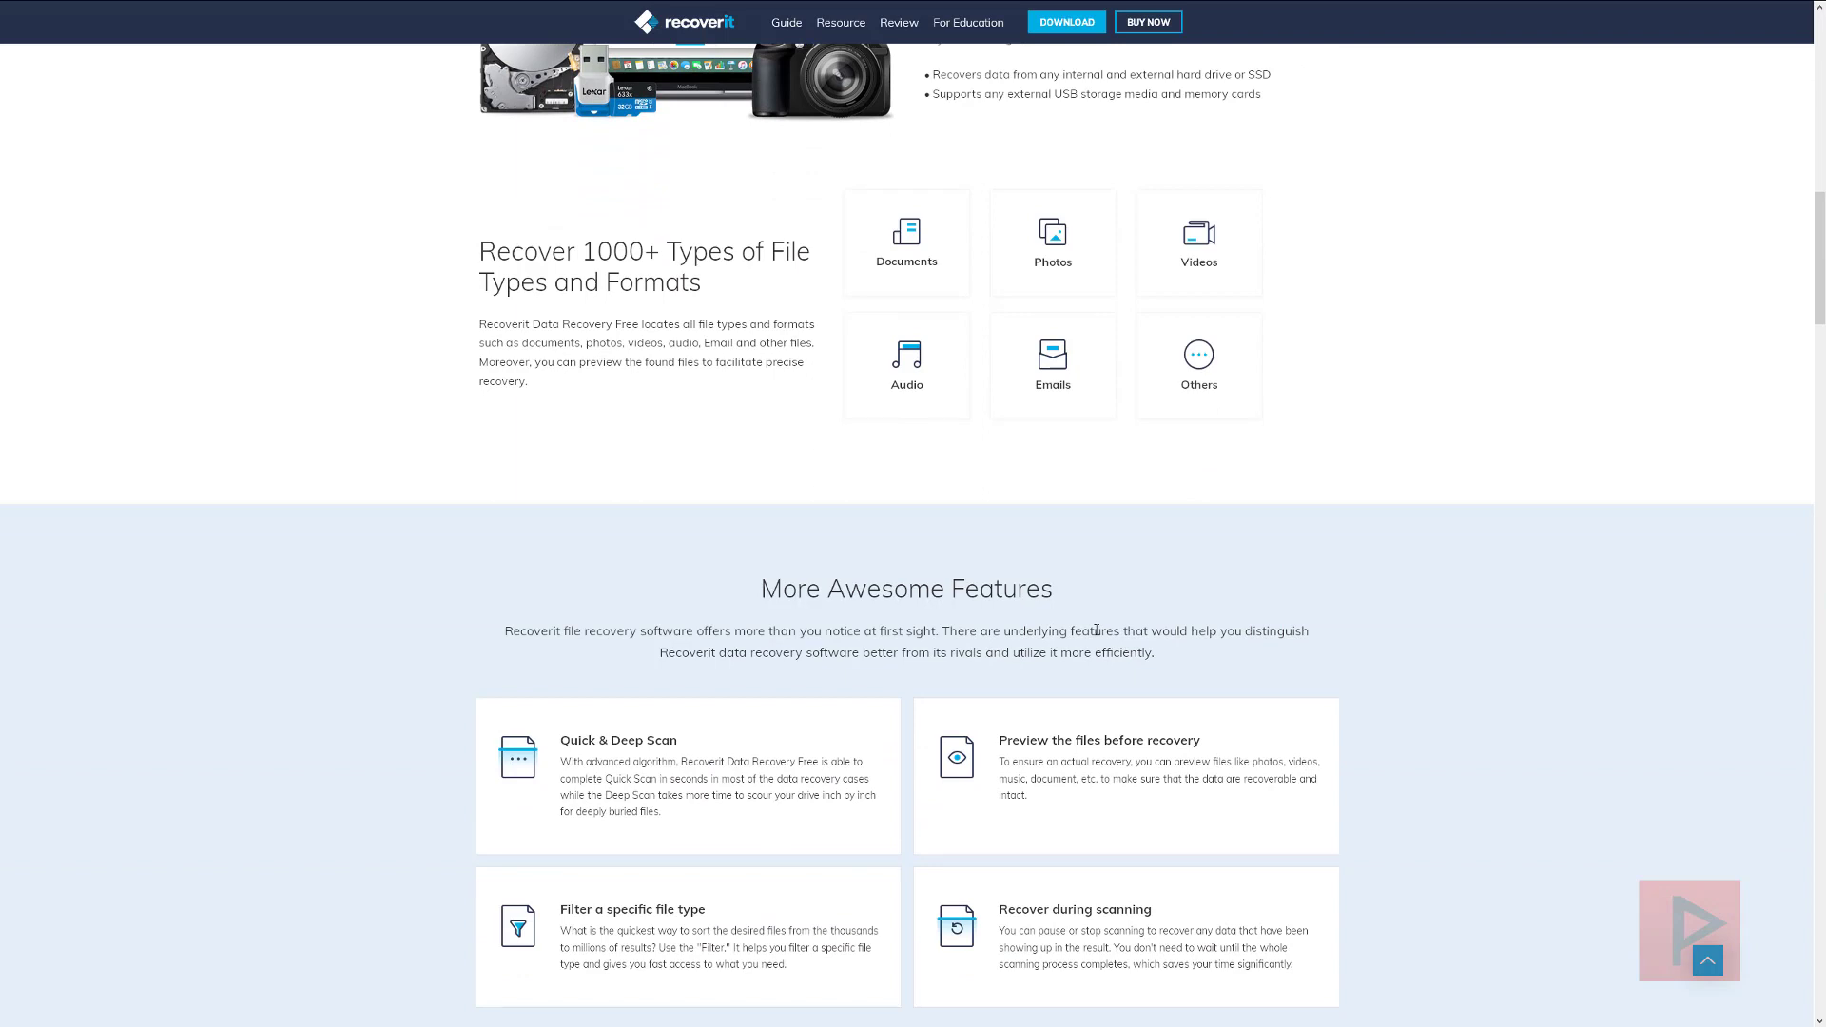
pyautogui.scroll(-2, 532, 557)
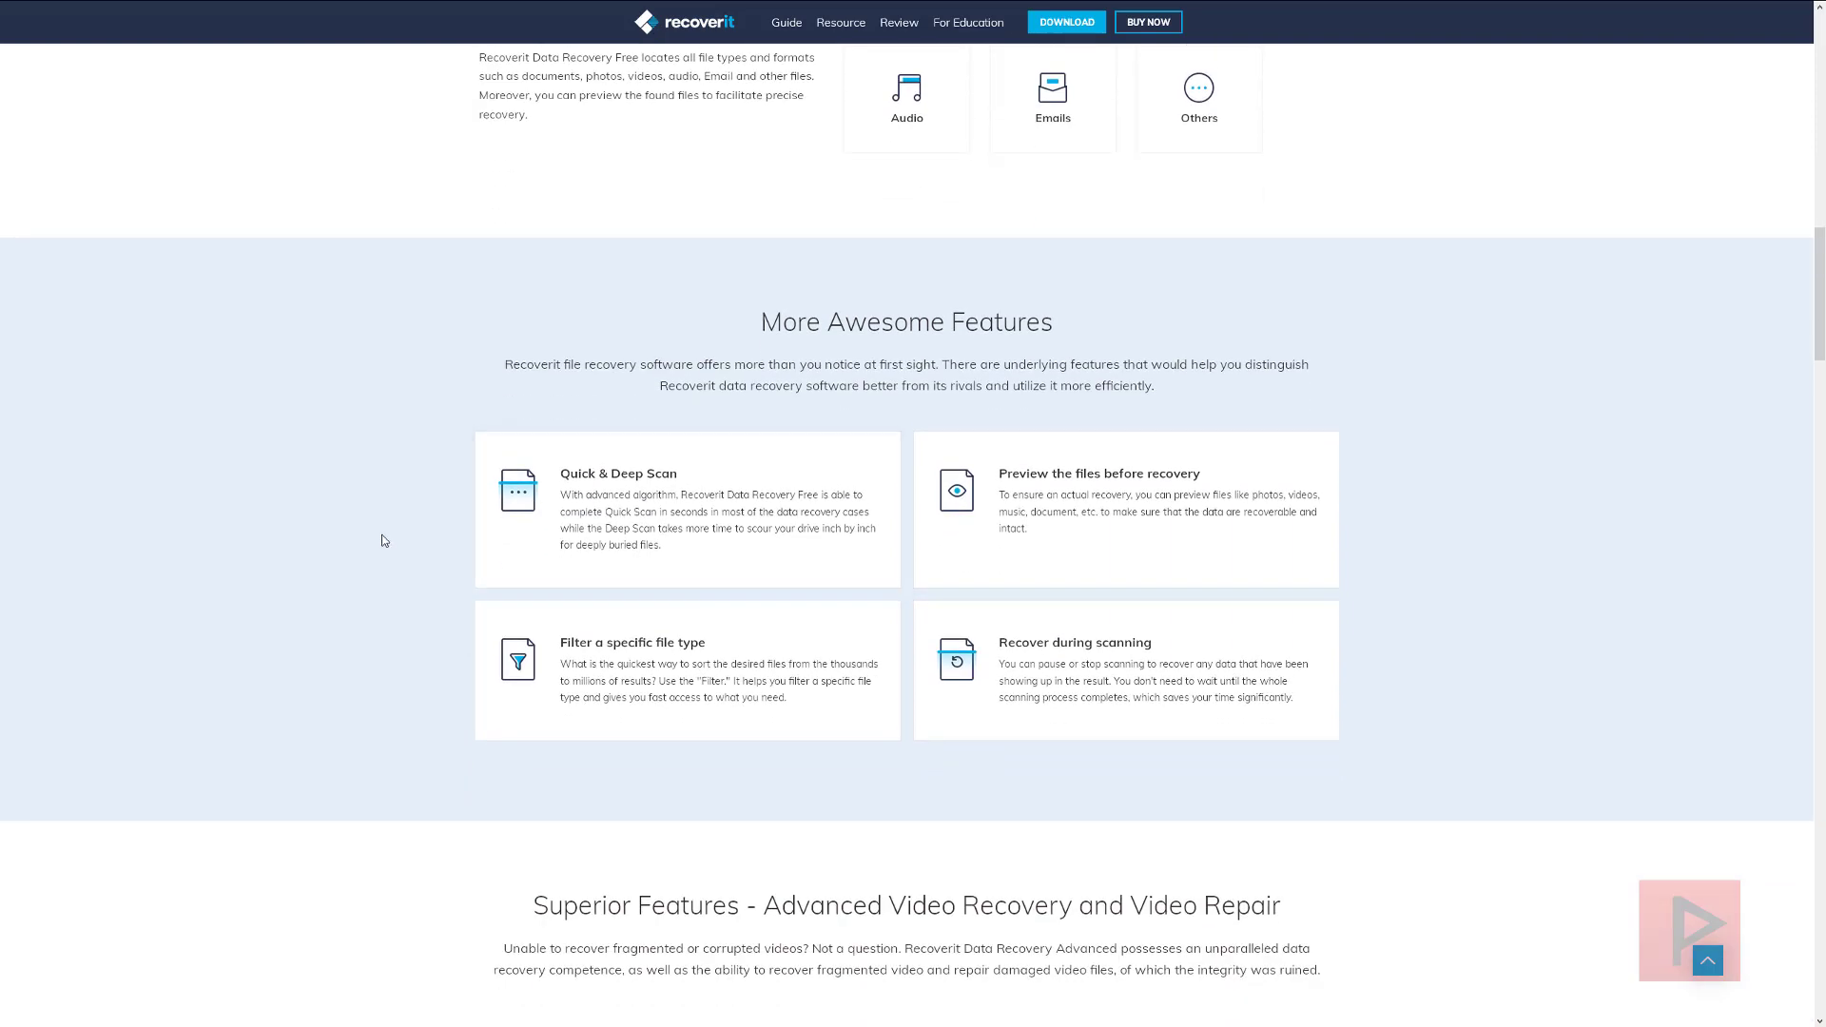
pyautogui.scroll(-1, 371, 527)
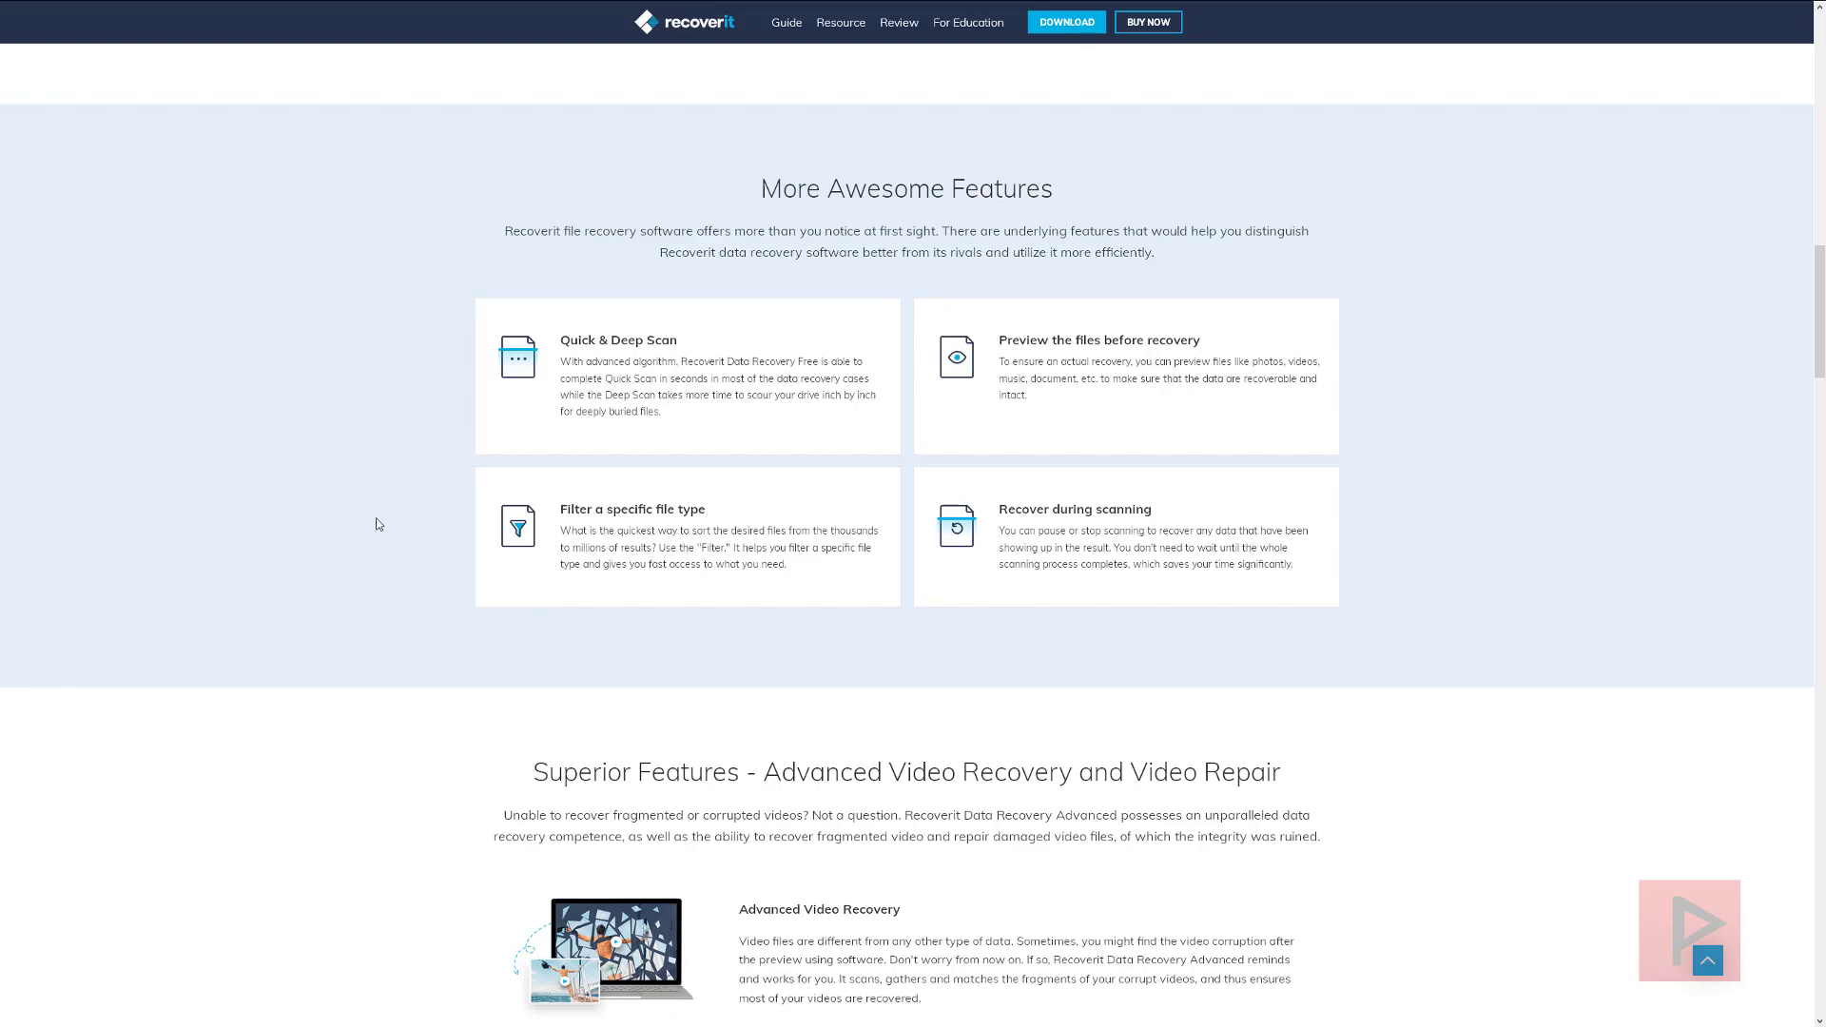
pyautogui.scroll(-4, 376, 524)
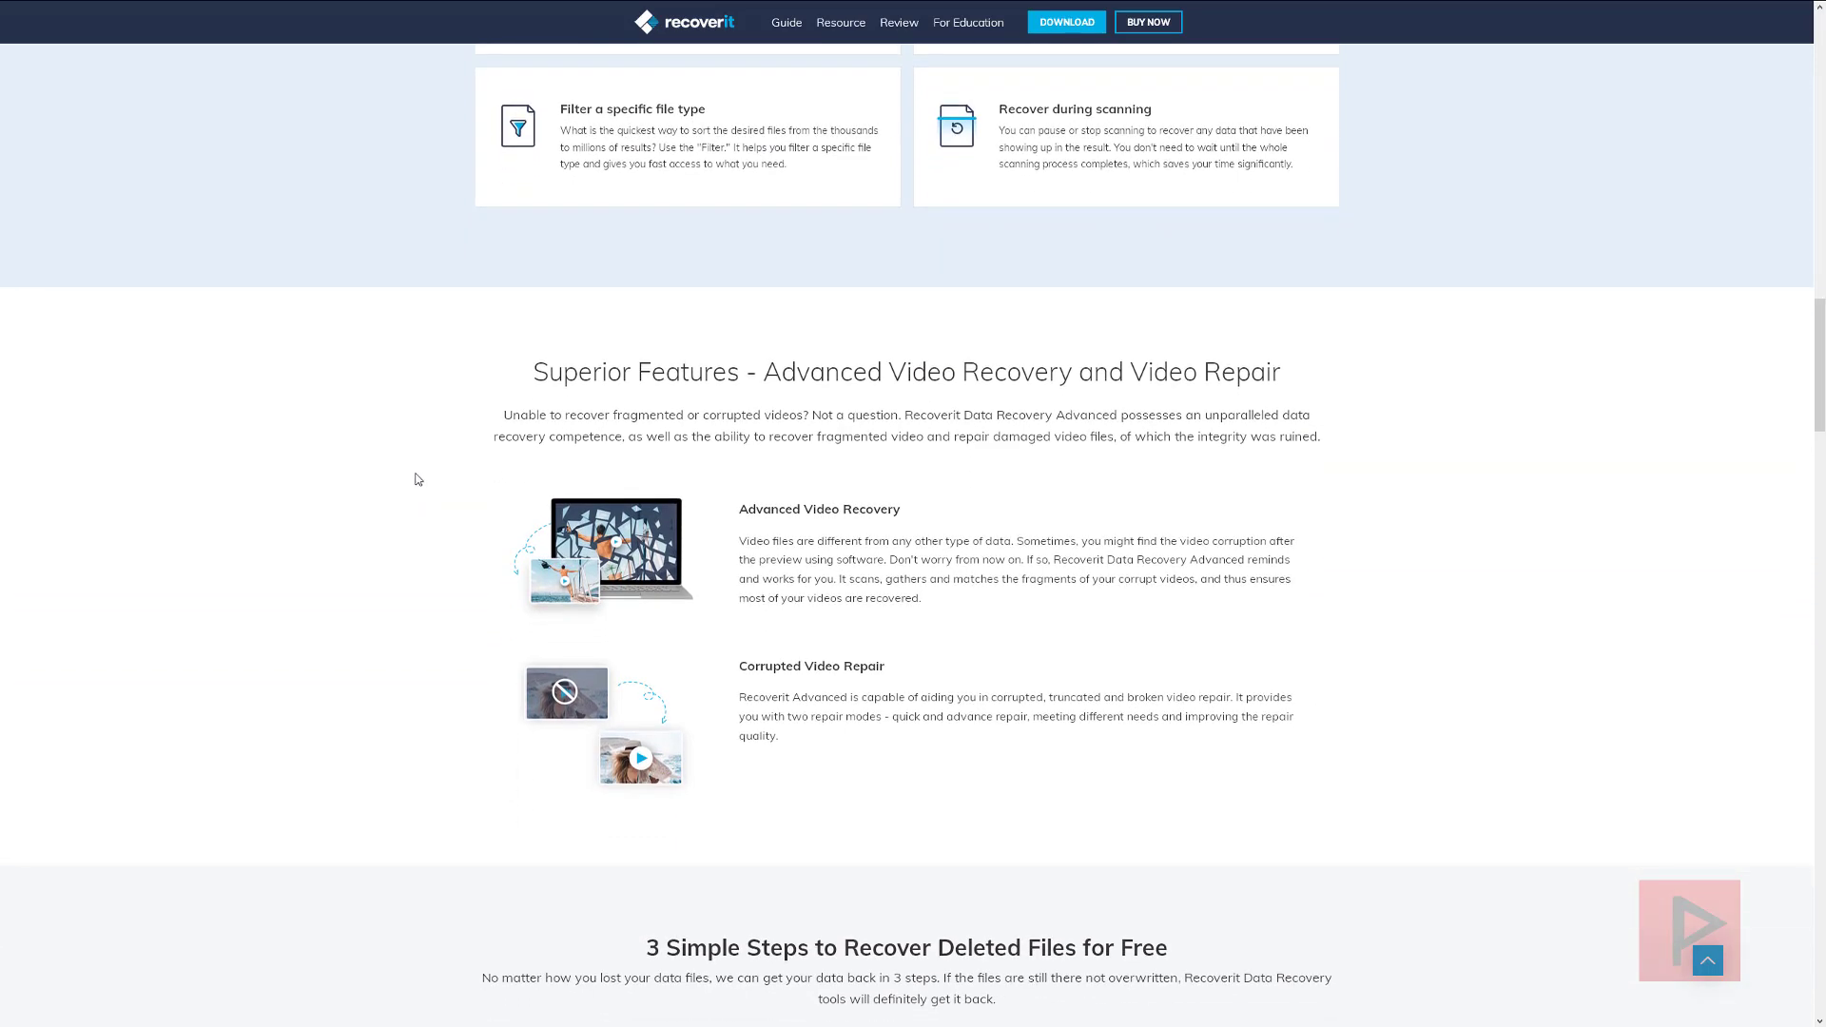
pyautogui.scroll(-1, 418, 479)
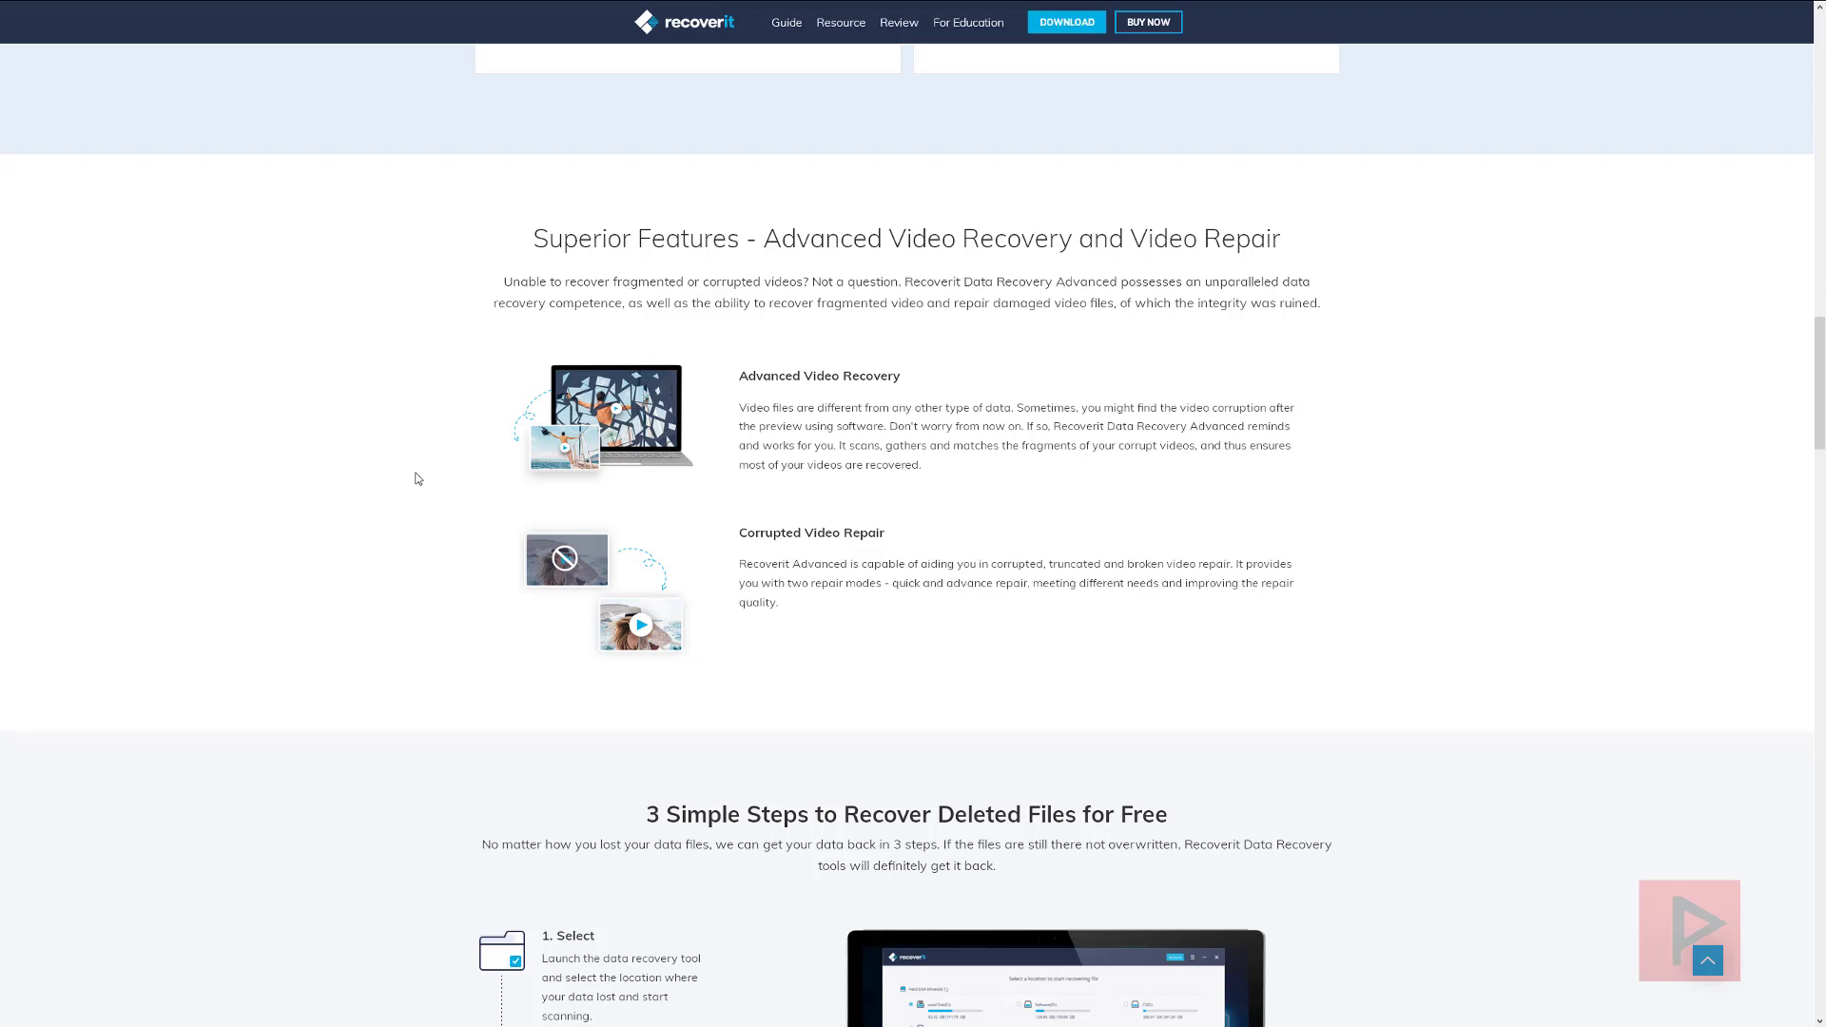
pyautogui.scroll(-3, 416, 478)
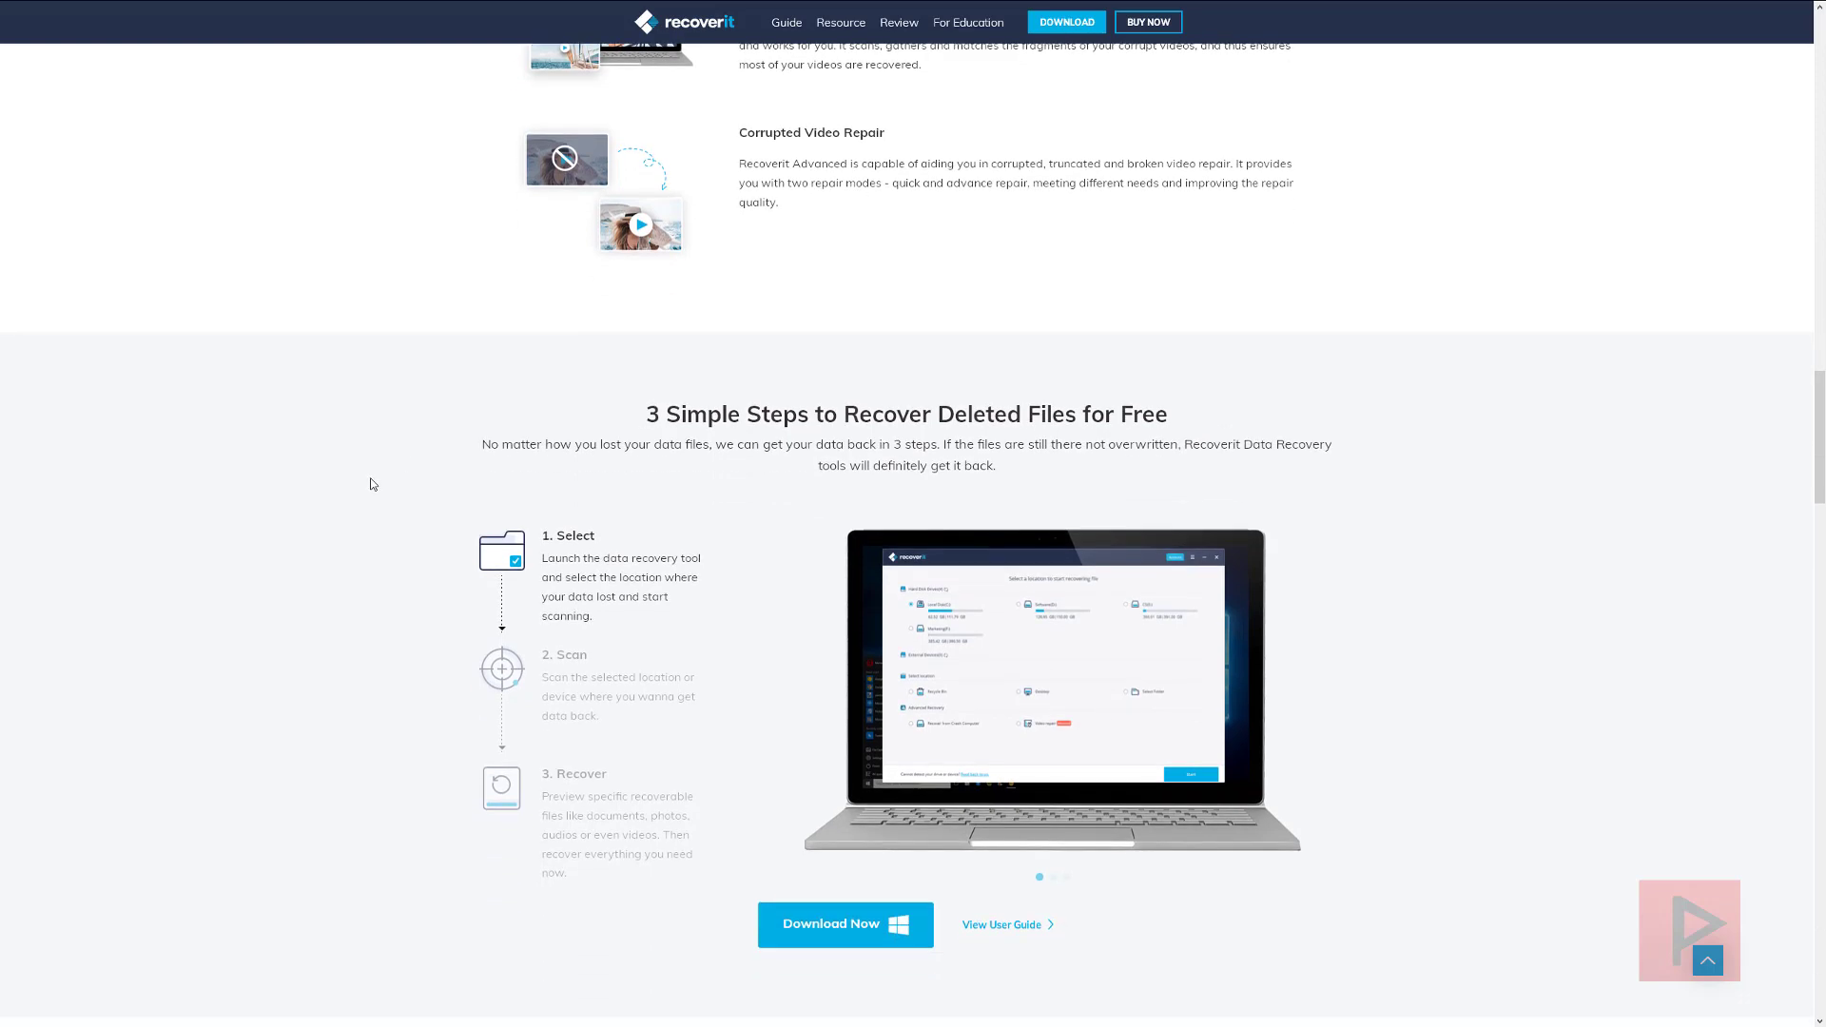
pyautogui.scroll(-2, 371, 484)
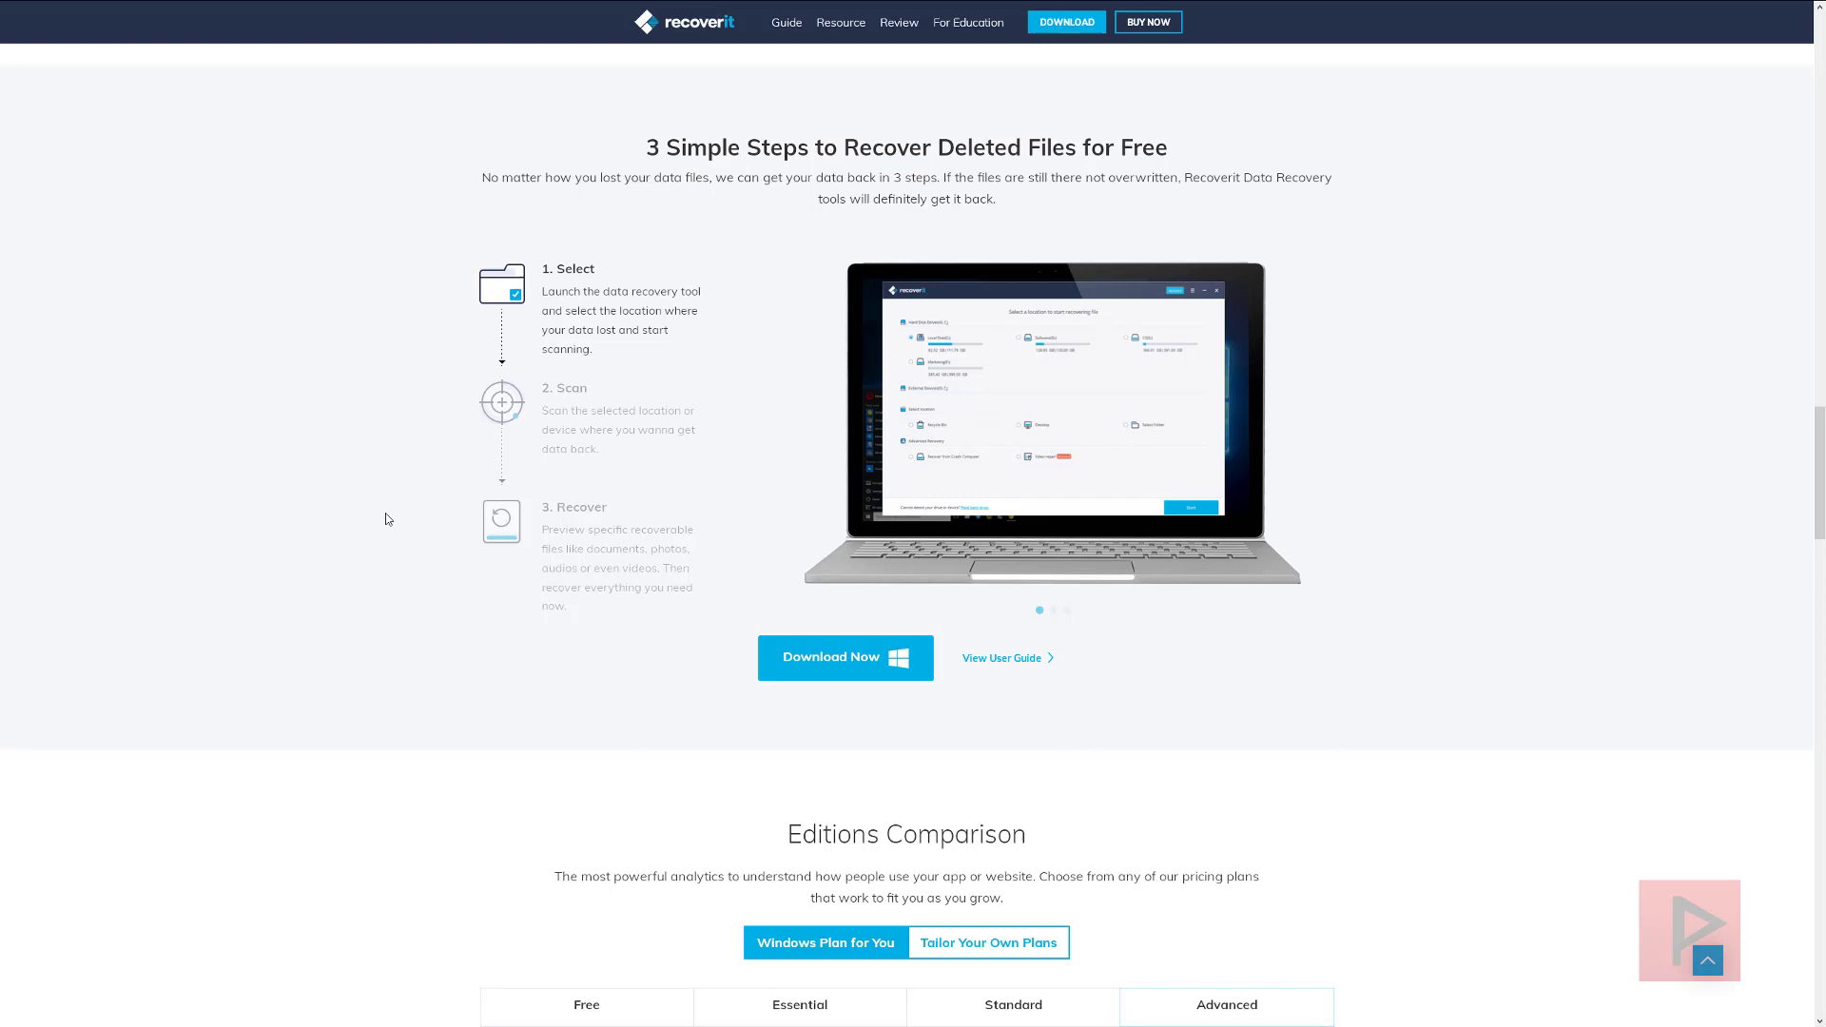
pyautogui.scroll(-2, 375, 529)
pyautogui.scroll(-5, 375, 529)
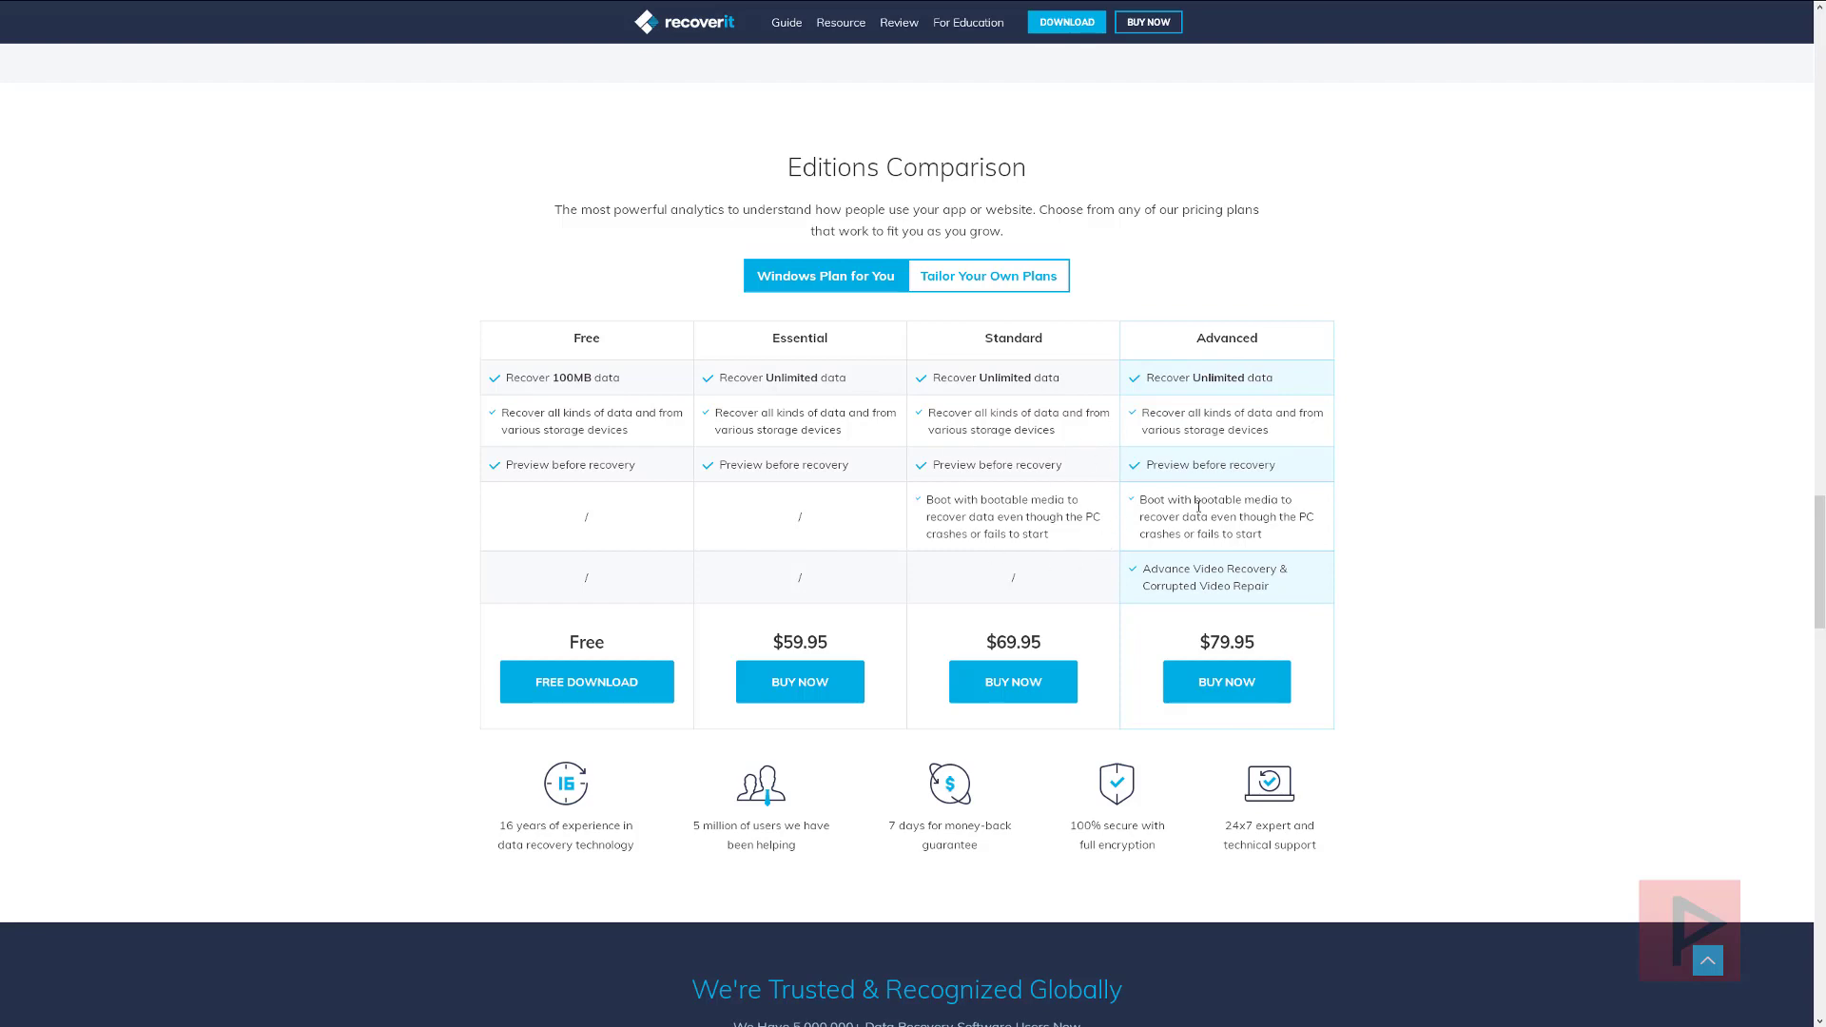
pyautogui.scroll(-3, 1026, 666)
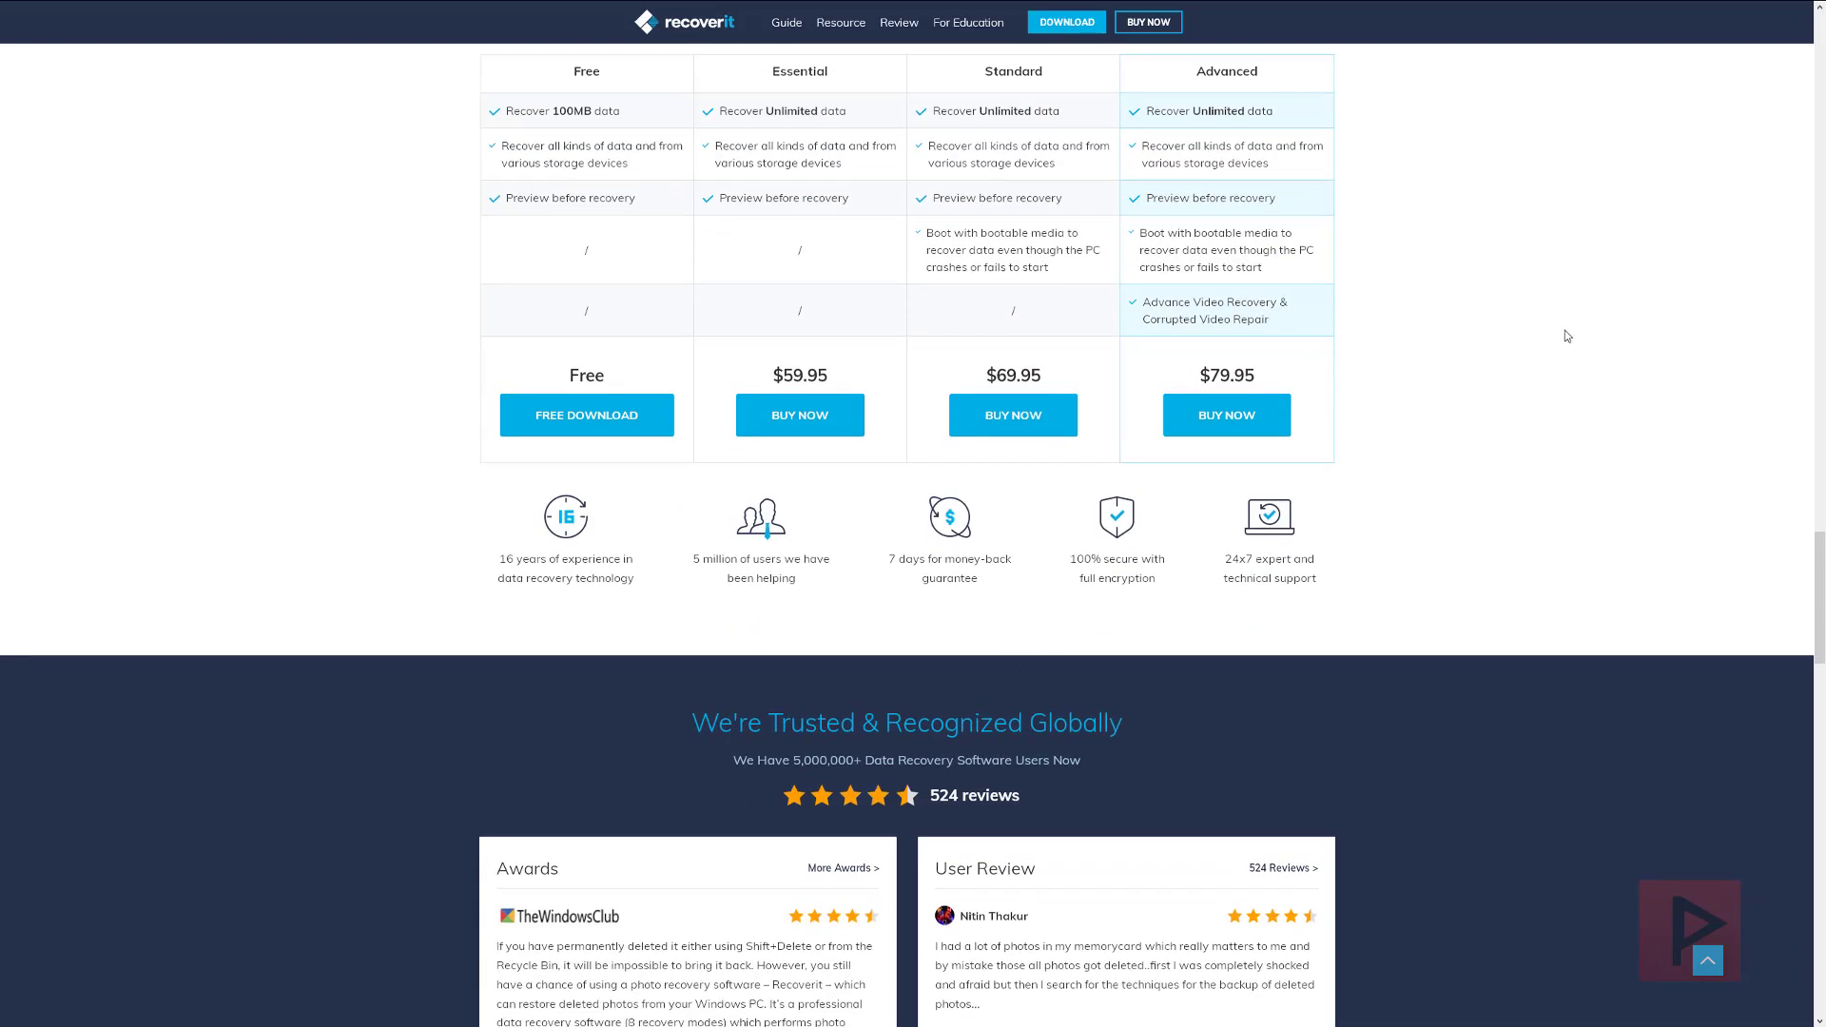
# - Close the browser, launch Wondershare Recoverit, and select USB(E:) under External Devices
pyautogui.click(1707, 11)
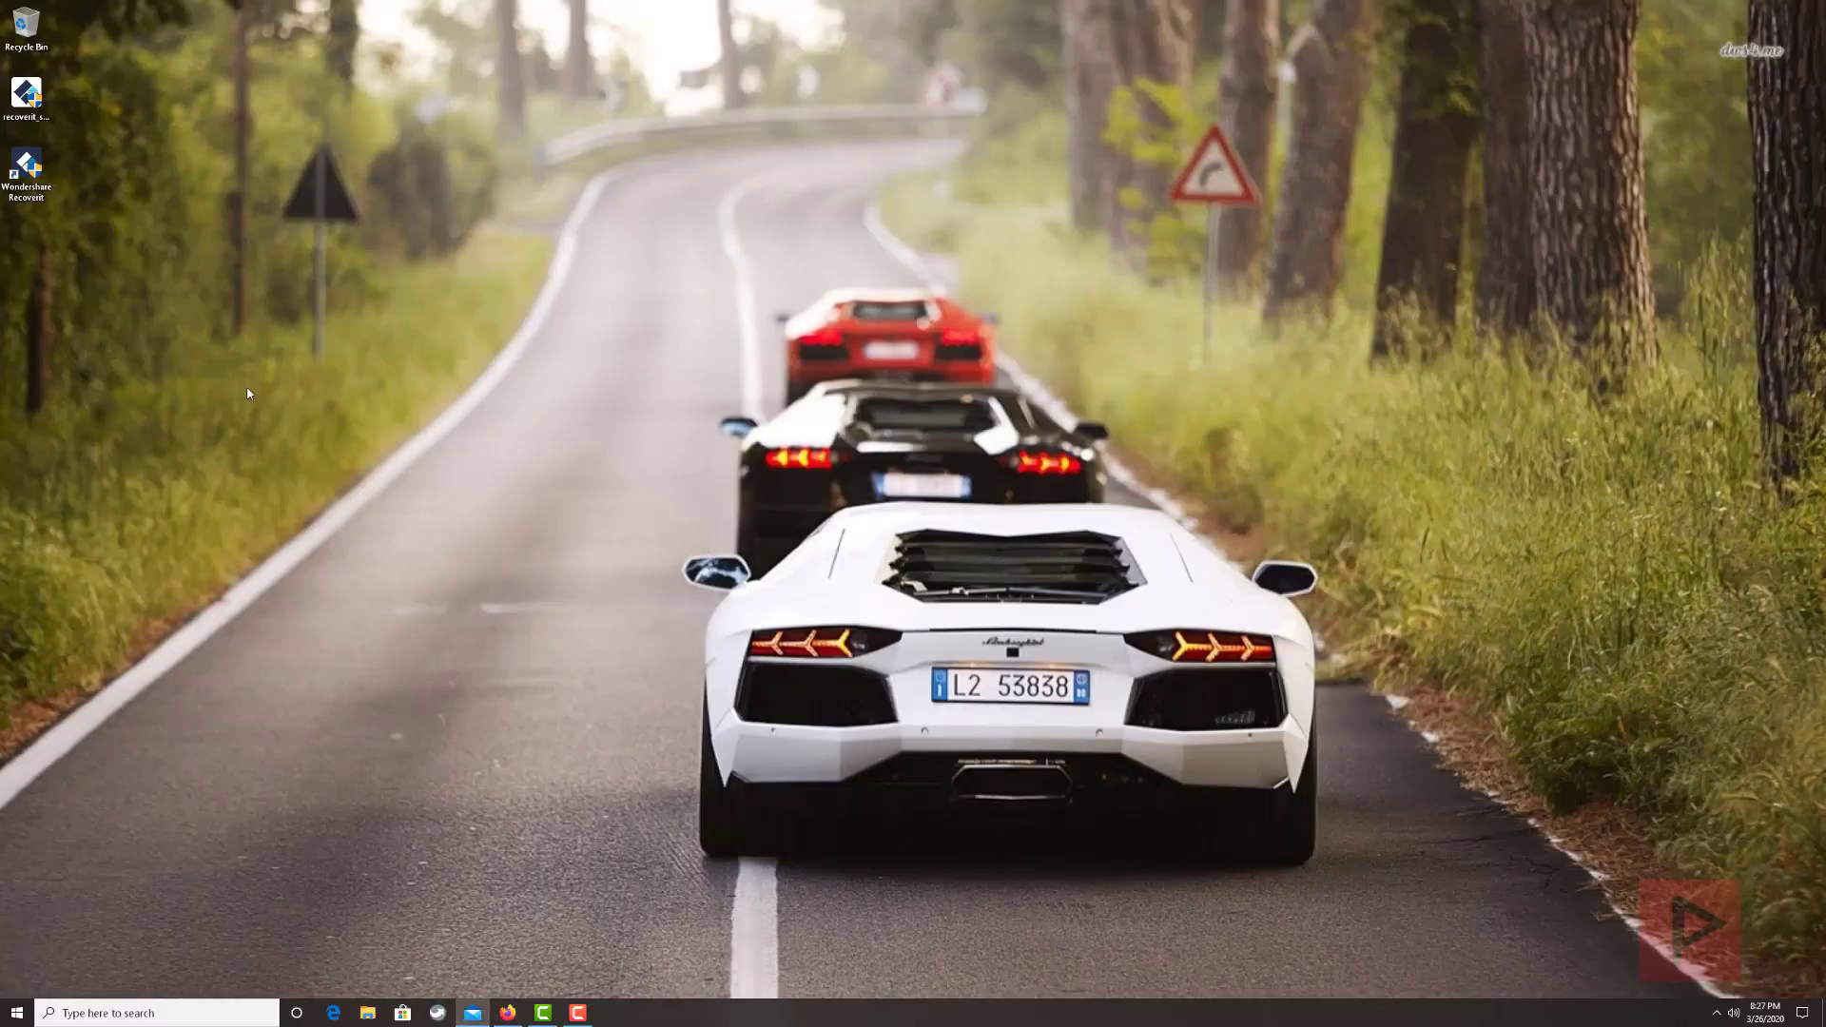
pyautogui.click(28, 176)
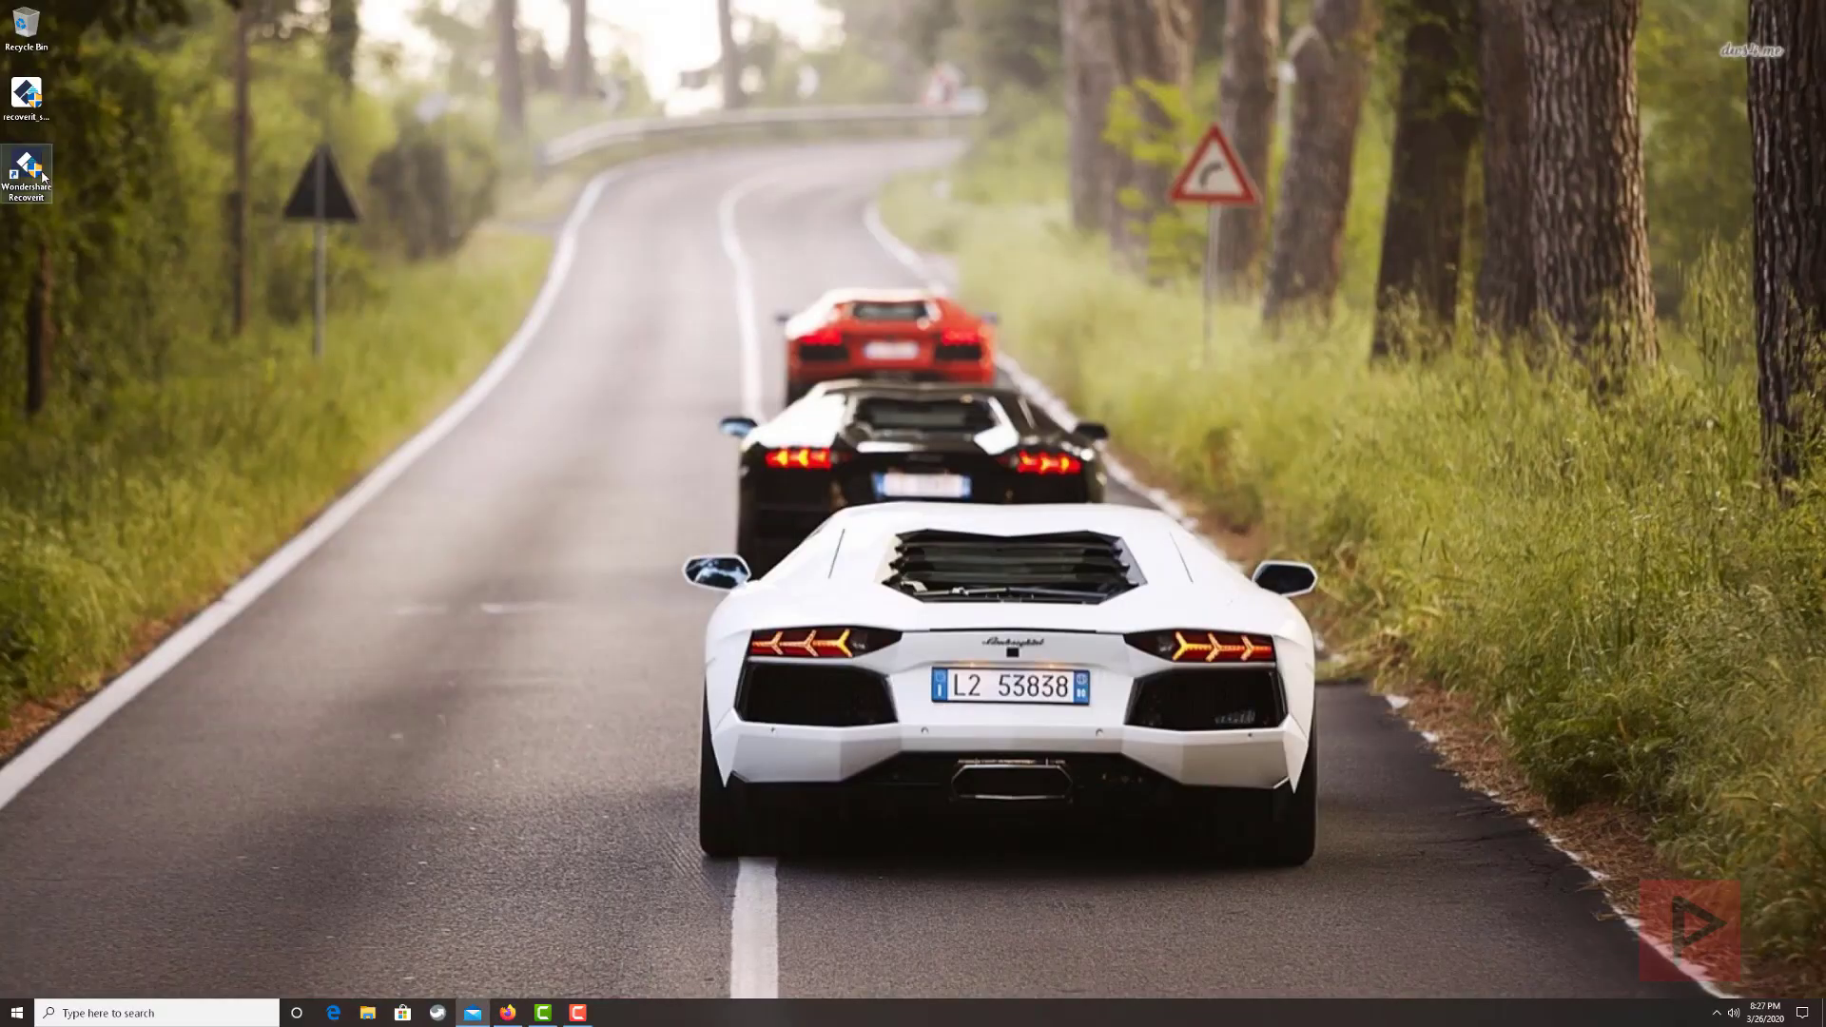
pyautogui.click(343, 280)
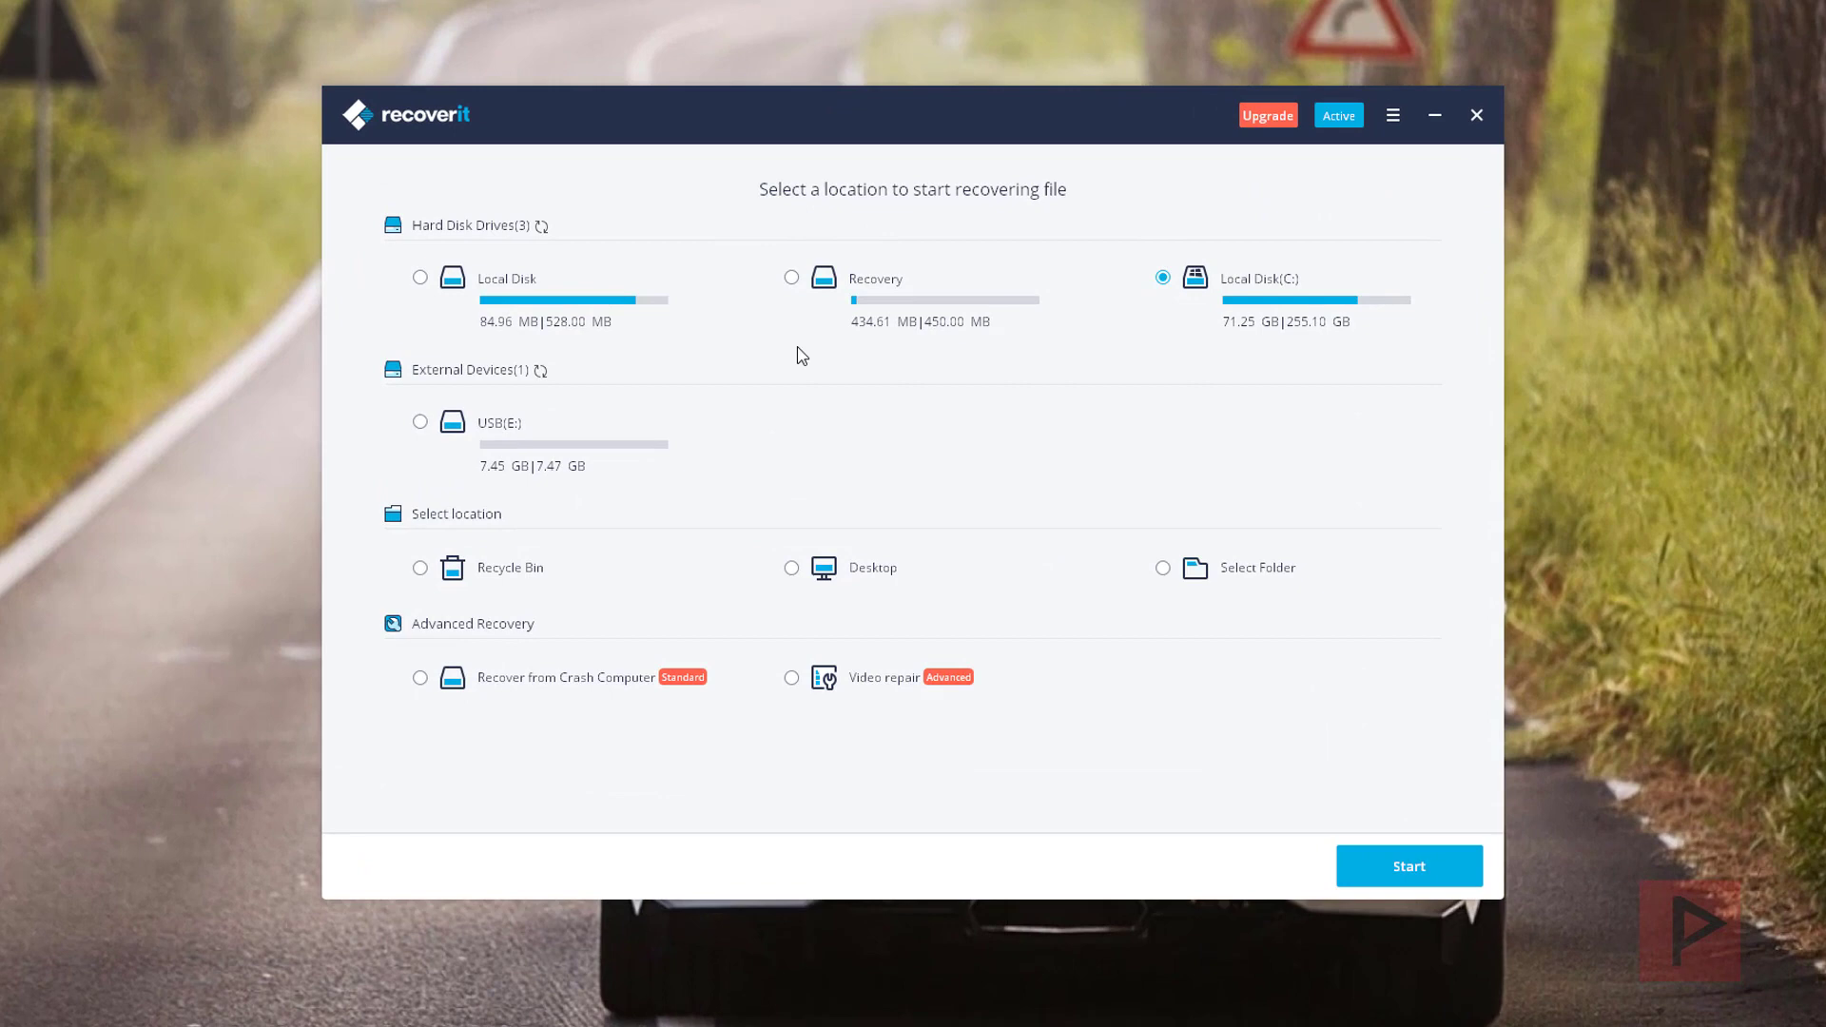
pyautogui.click(422, 279)
pyautogui.click(421, 422)
# - Start the USB(E:) scan, group results by file type, and preview the four SLUS PNG images
pyautogui.click(1410, 870)
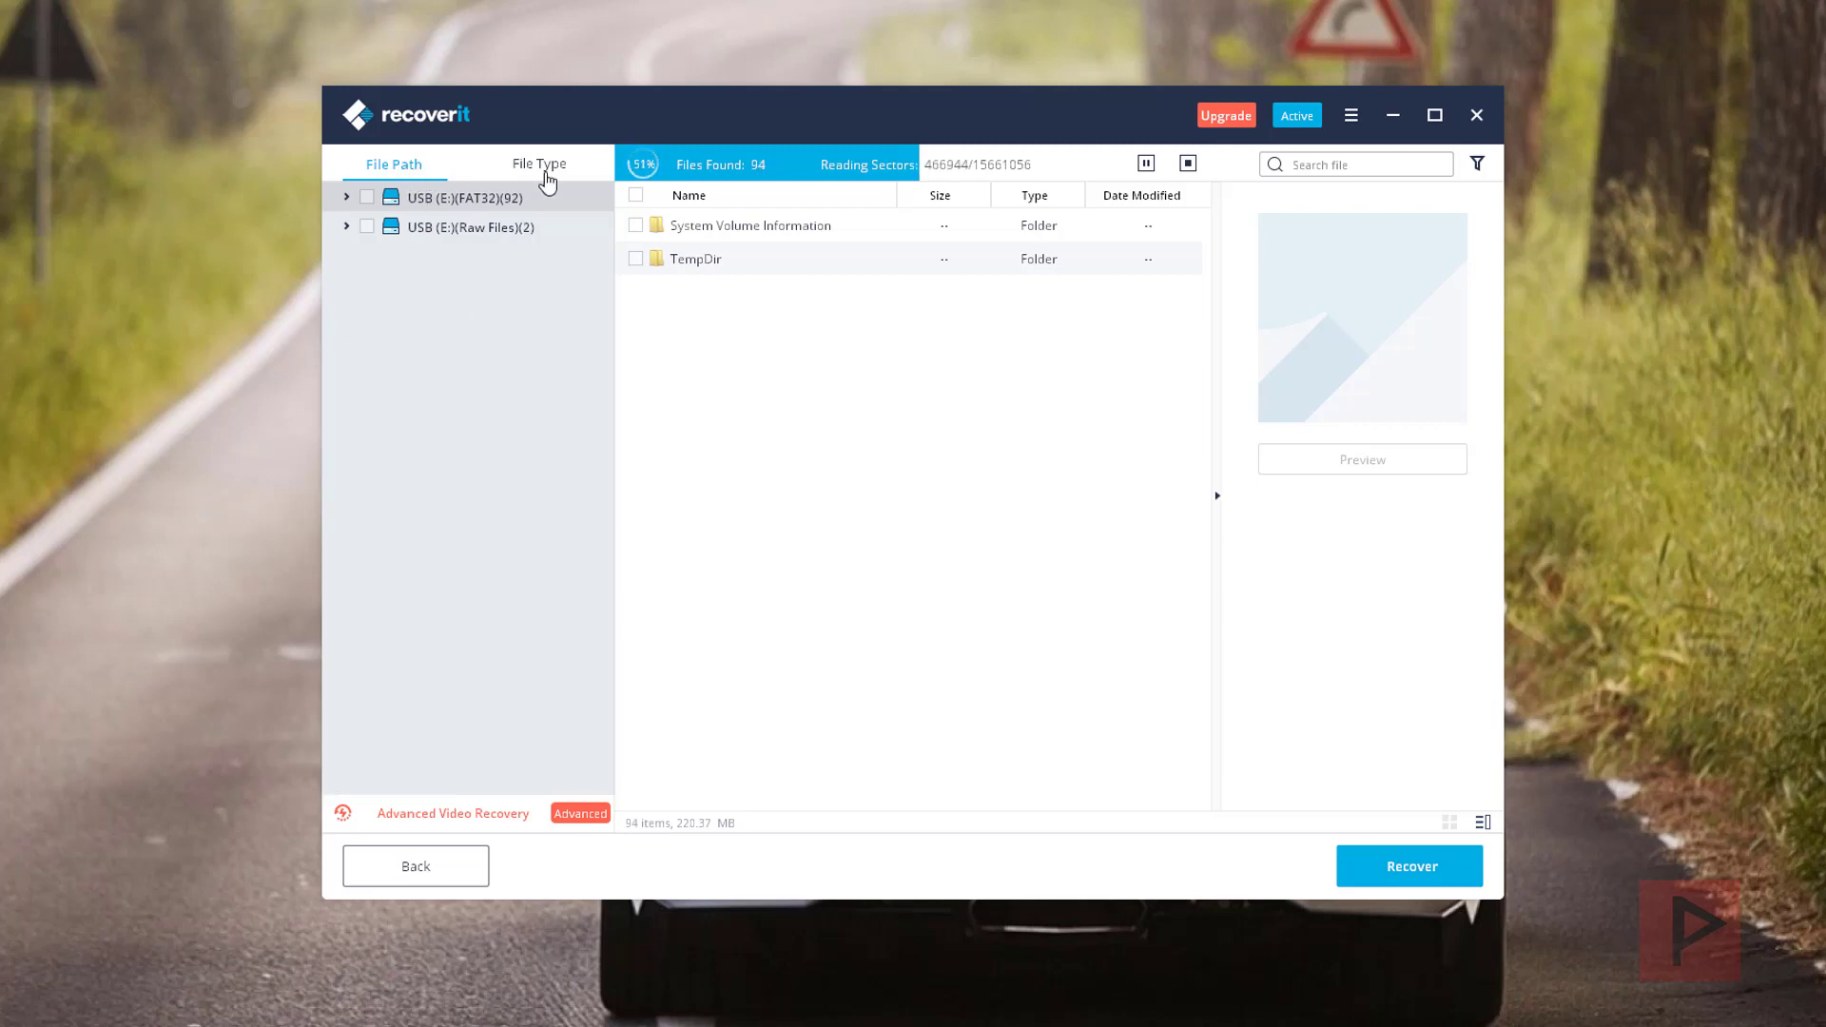
pyautogui.click(540, 171)
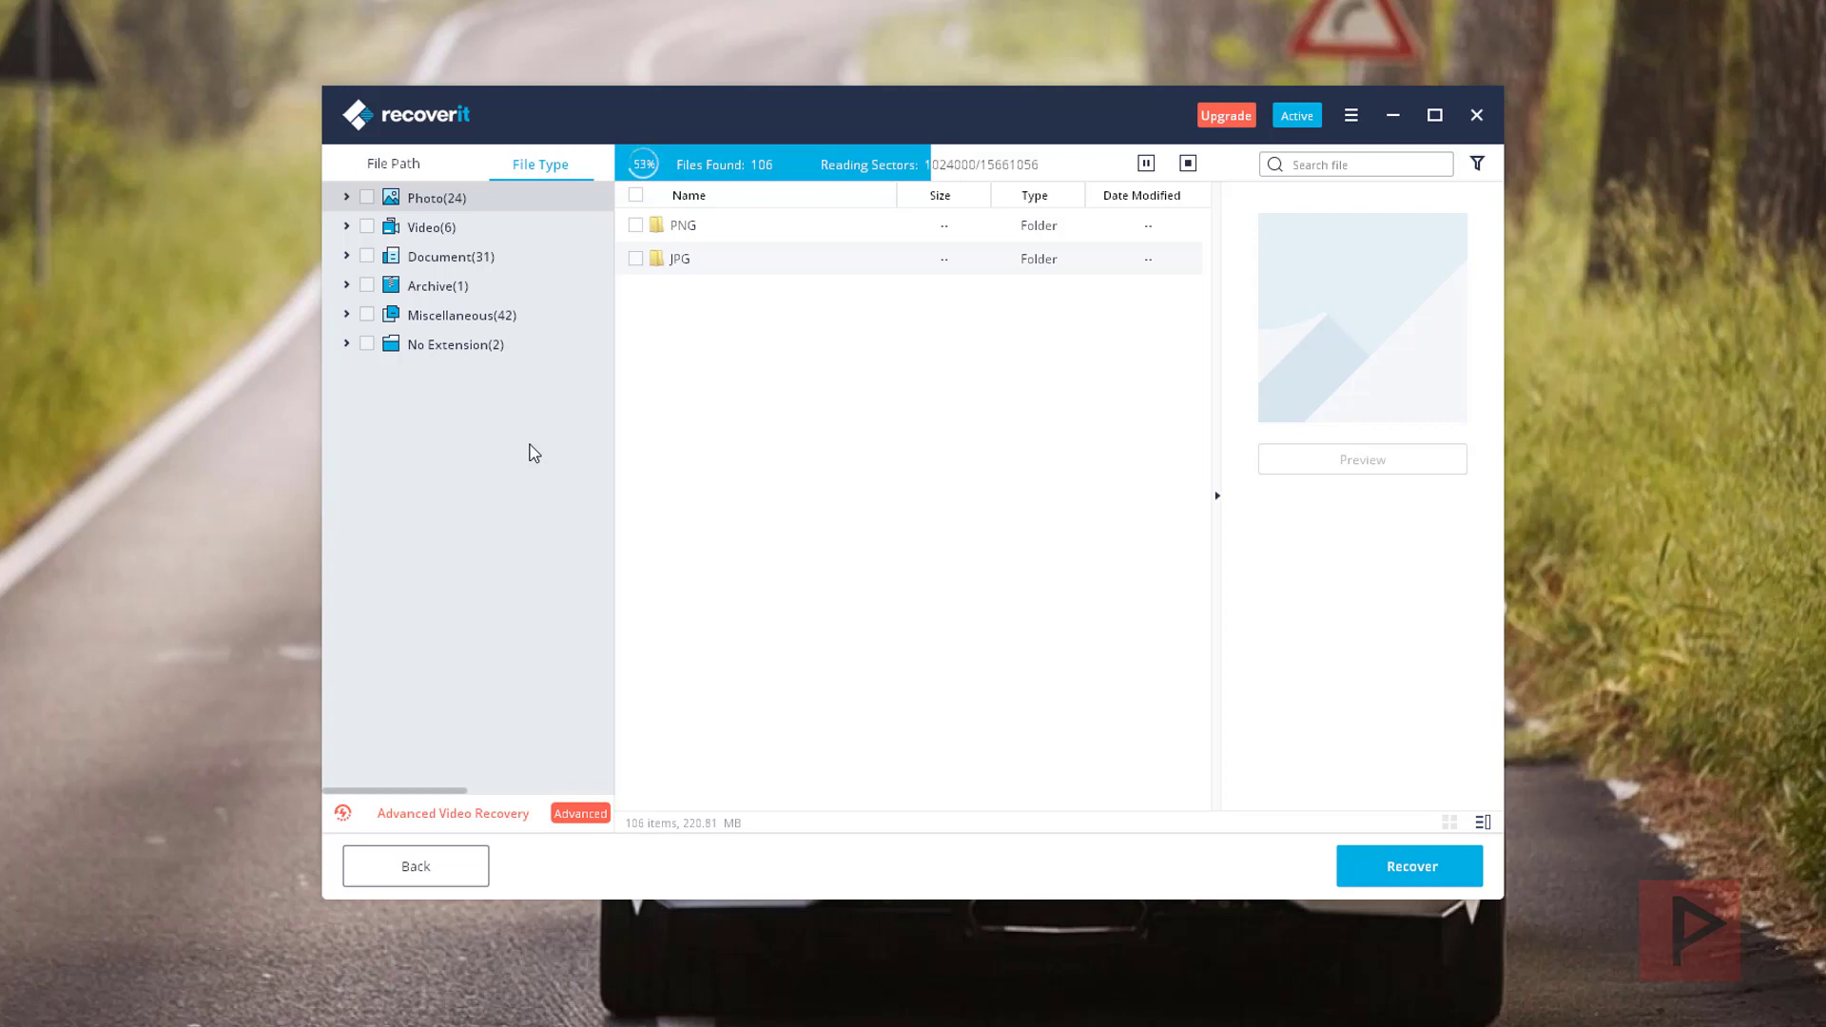
pyautogui.click(347, 199)
pyautogui.click(449, 229)
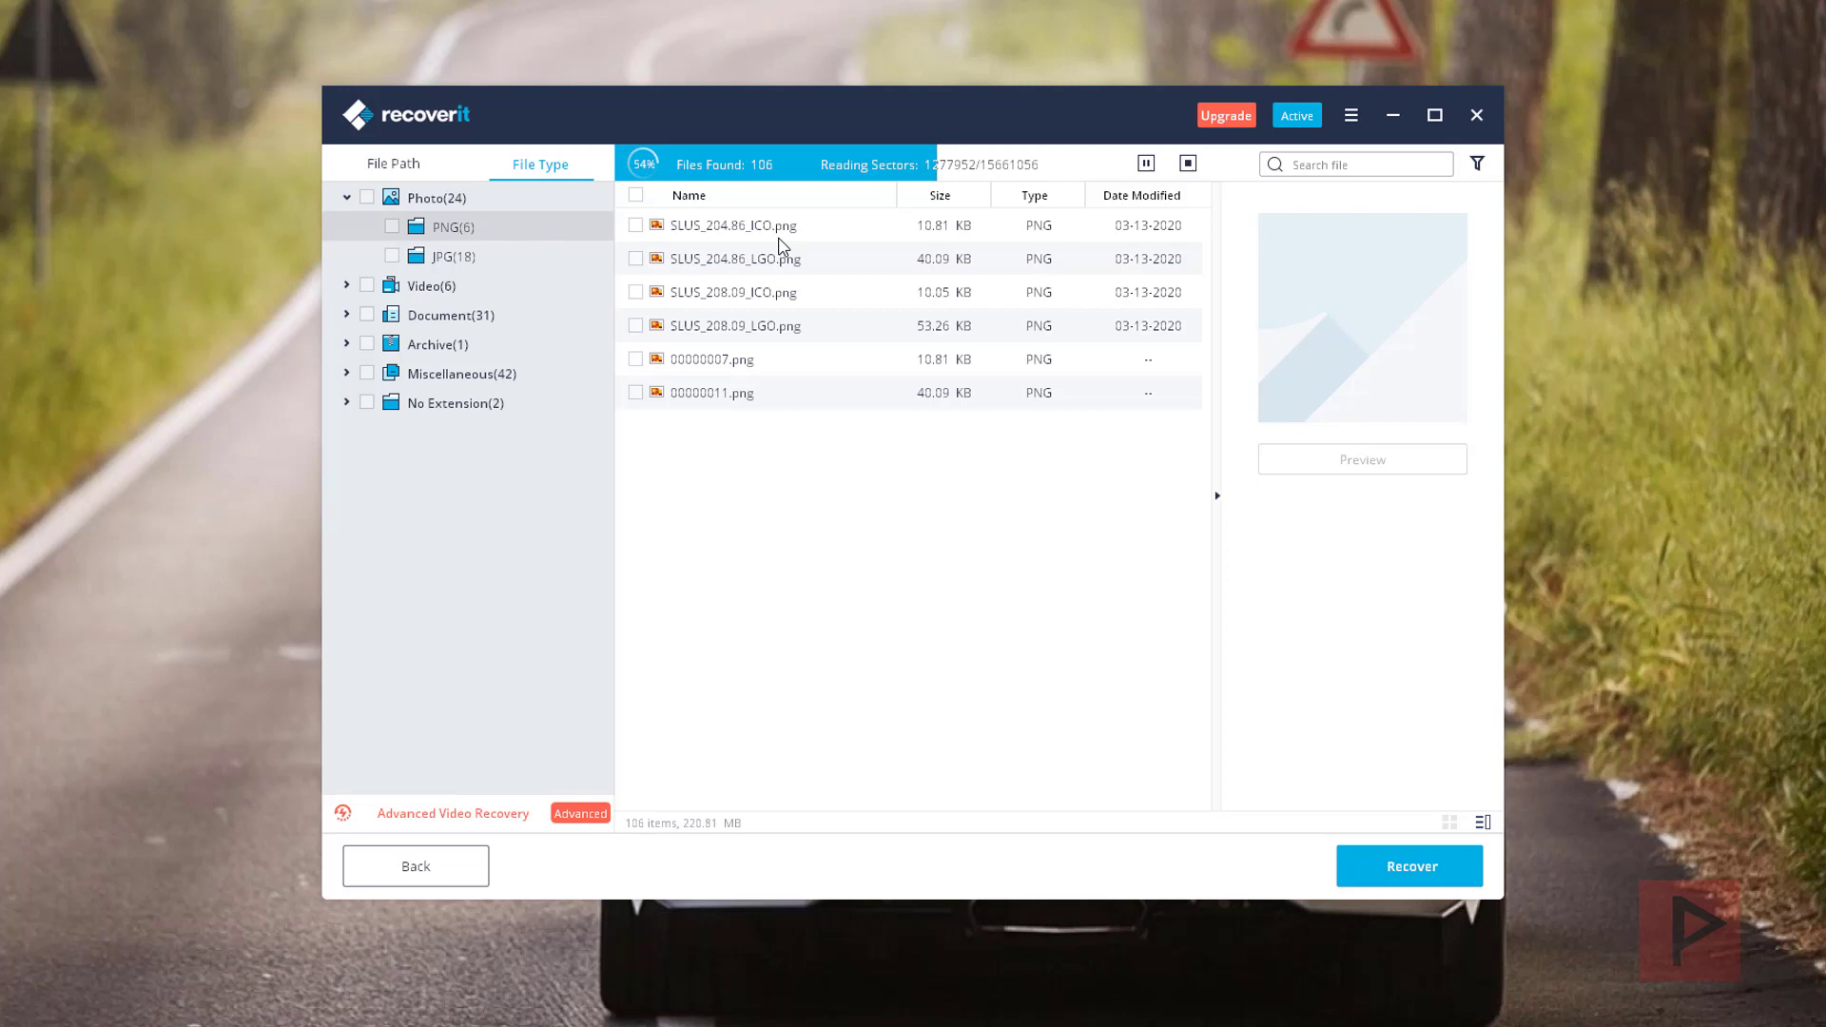
pyautogui.click(781, 239)
pyautogui.click(784, 263)
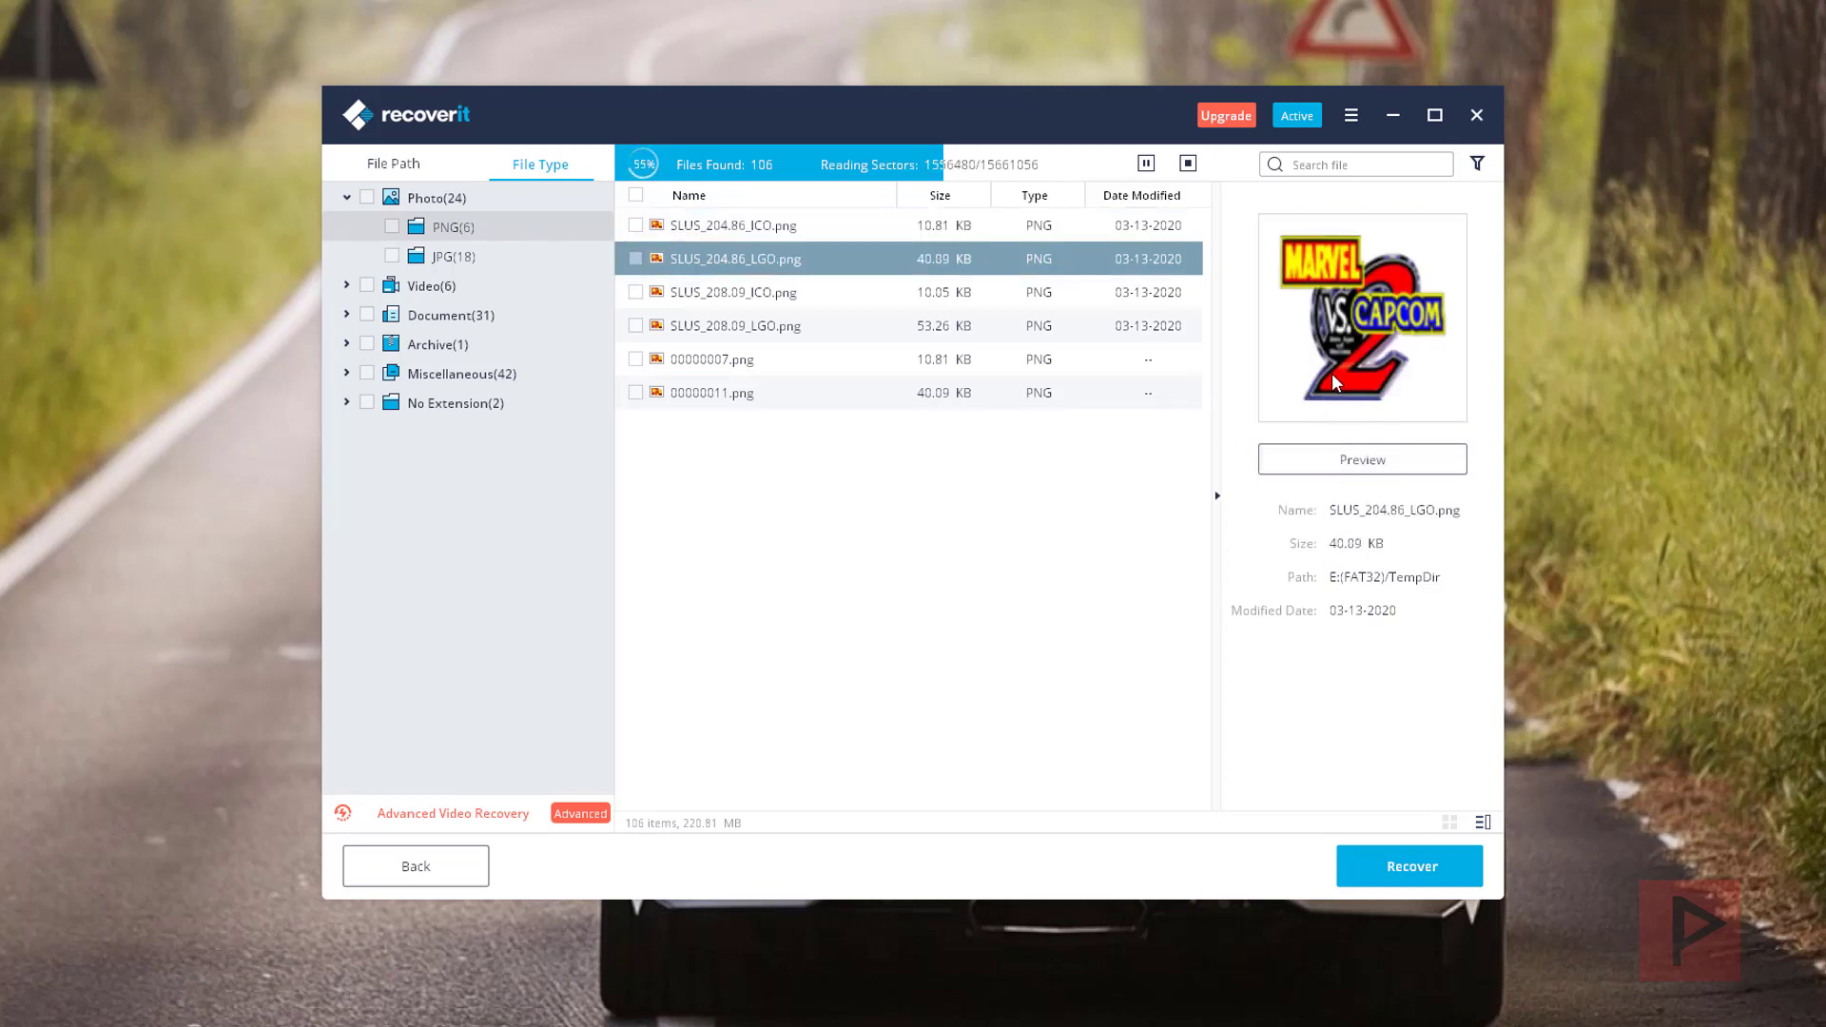
pyautogui.click(786, 302)
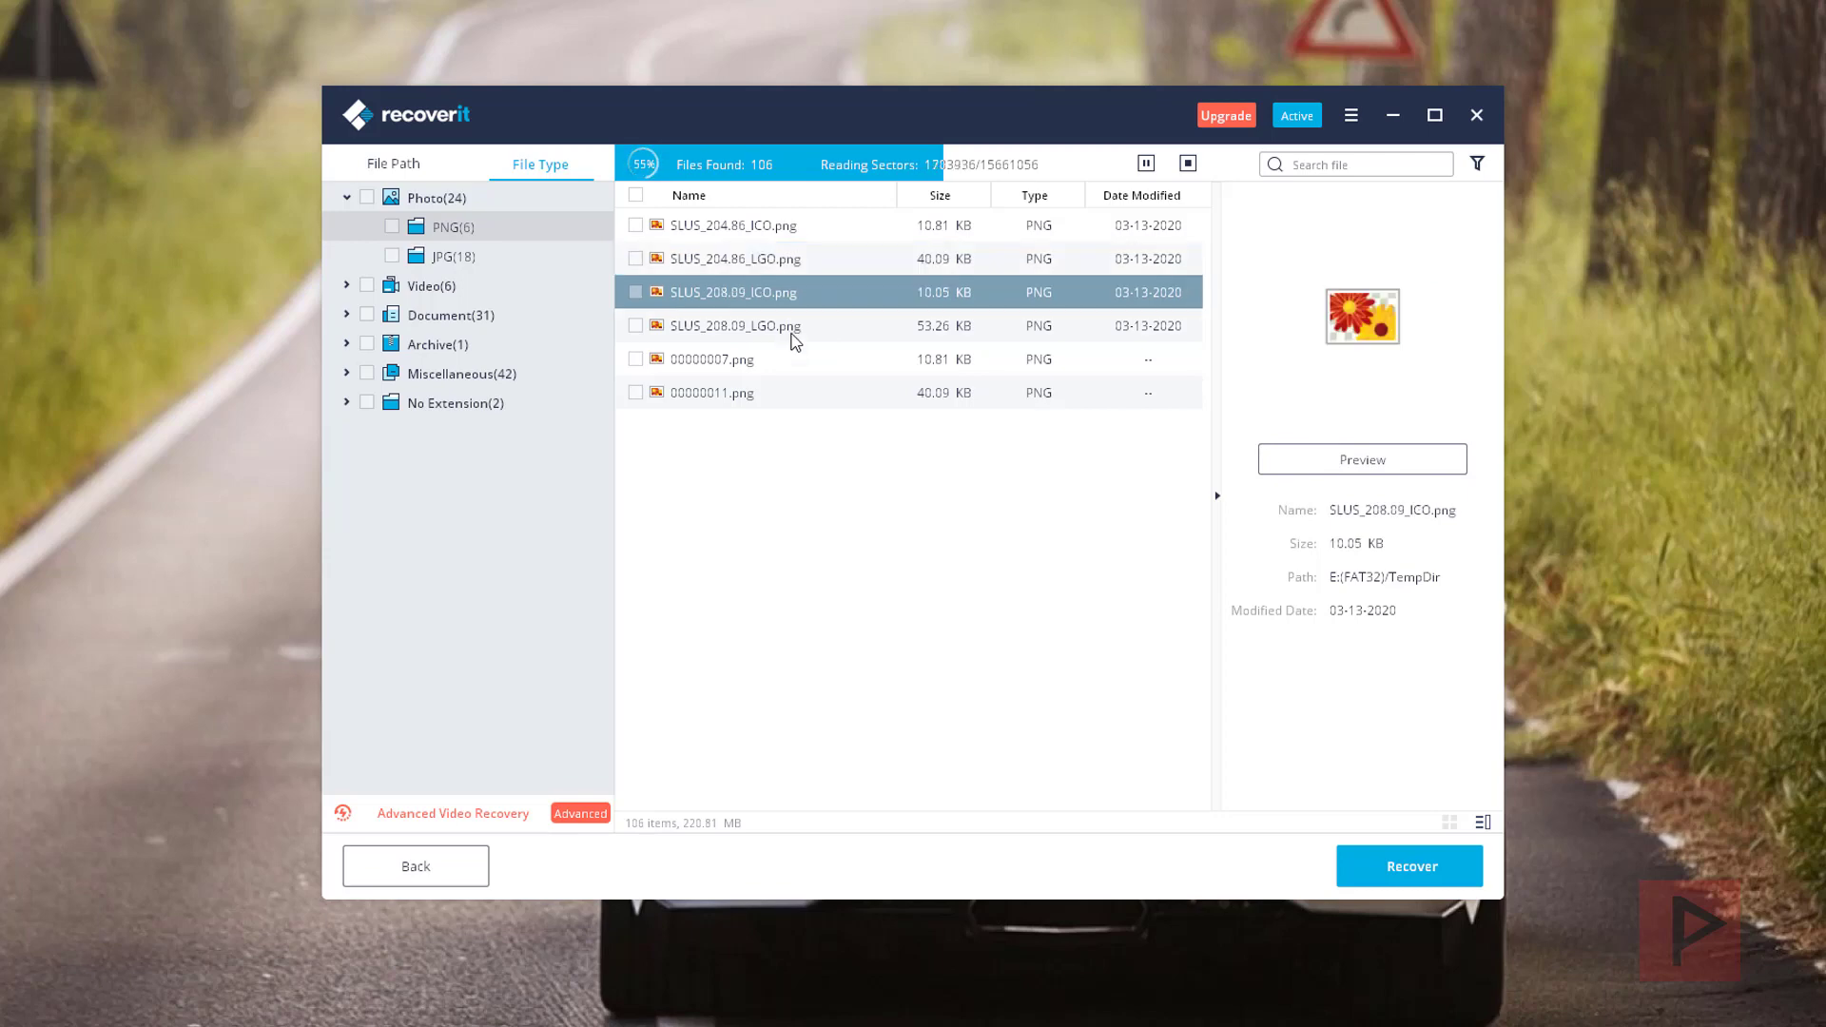
pyautogui.click(792, 334)
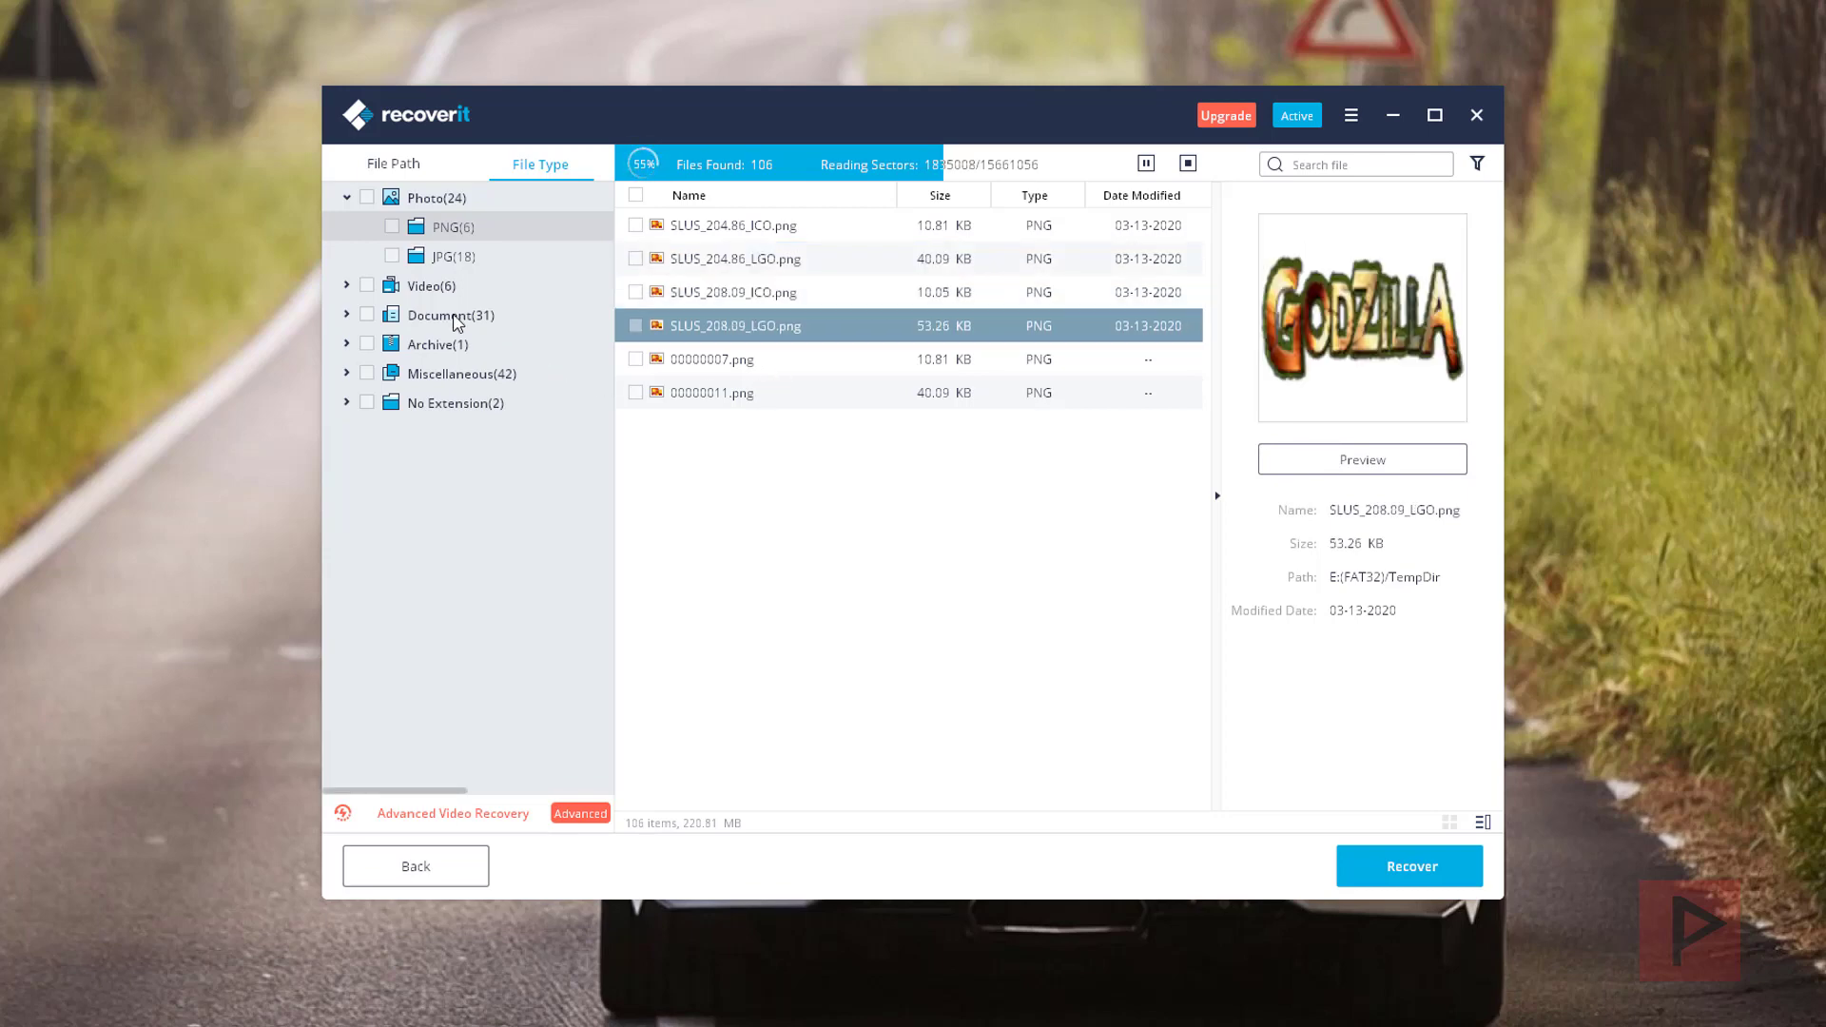
# - Preview Changelog-NP.txt, Changelog.txt and README-installer.txt among the found TXT documents
pyautogui.click(453, 318)
pyautogui.doubleClick(708, 265)
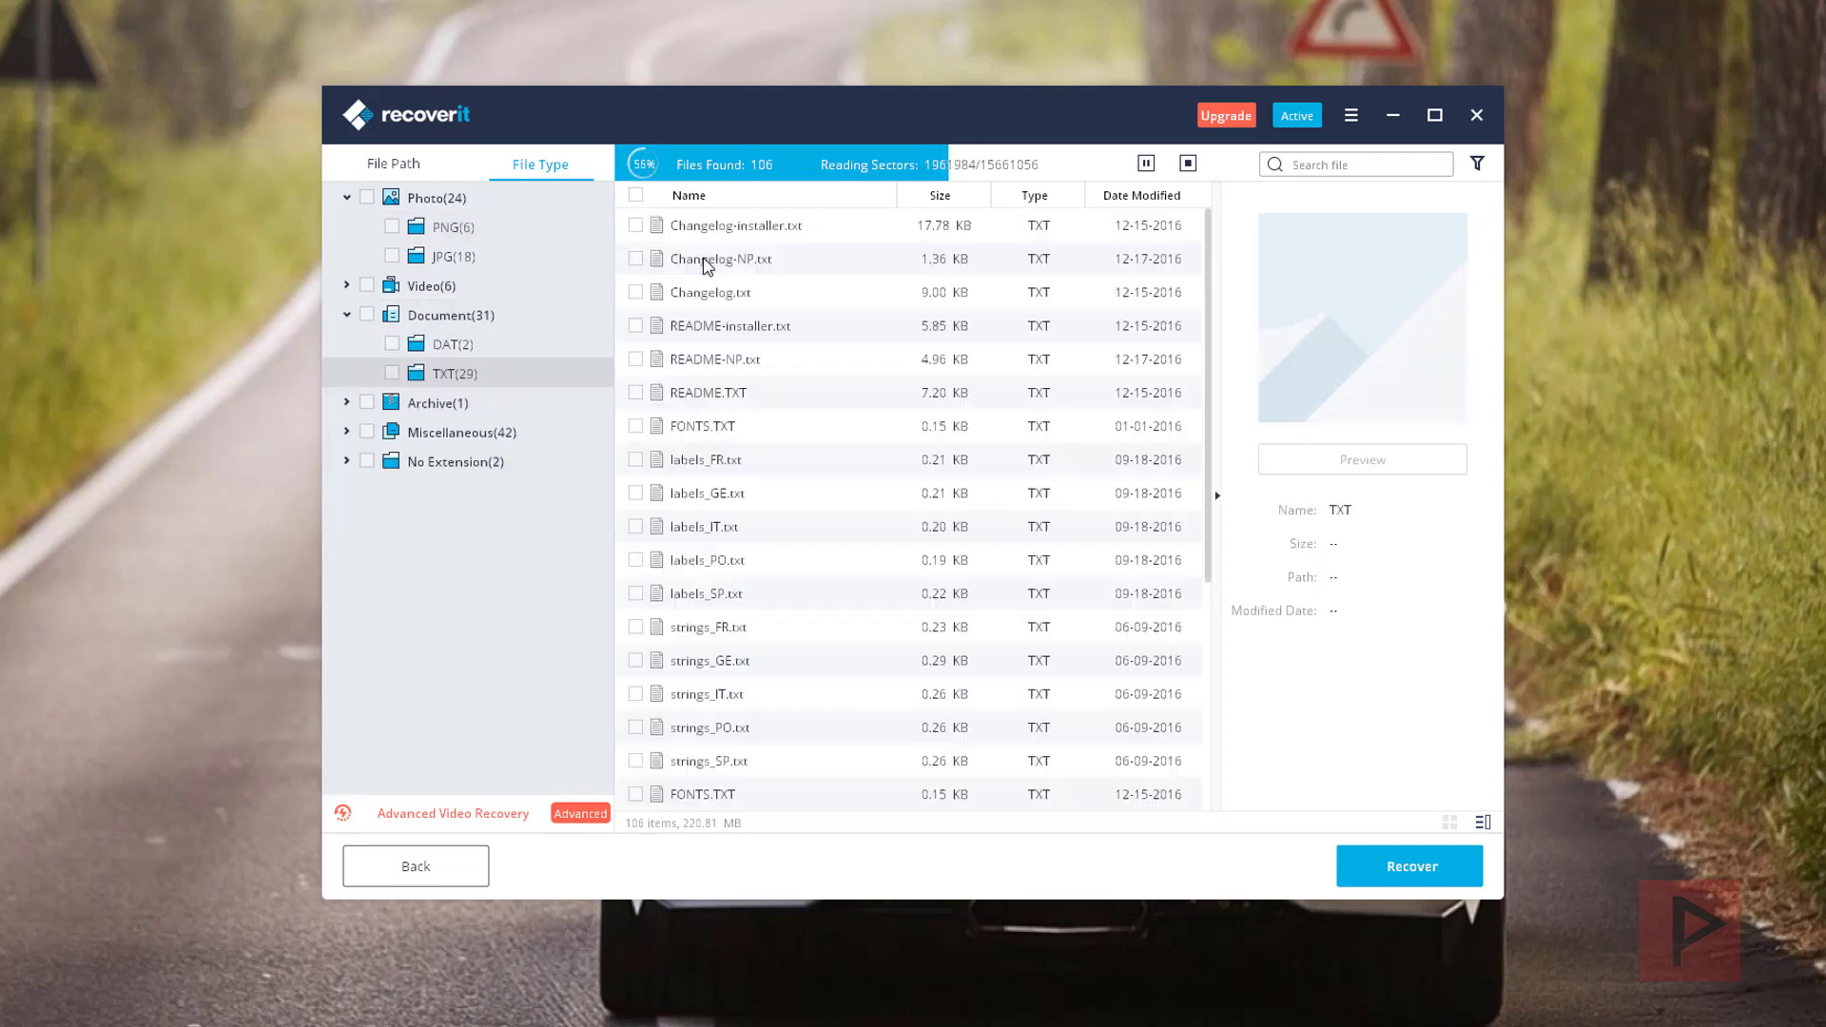
pyautogui.click(702, 259)
pyautogui.click(754, 294)
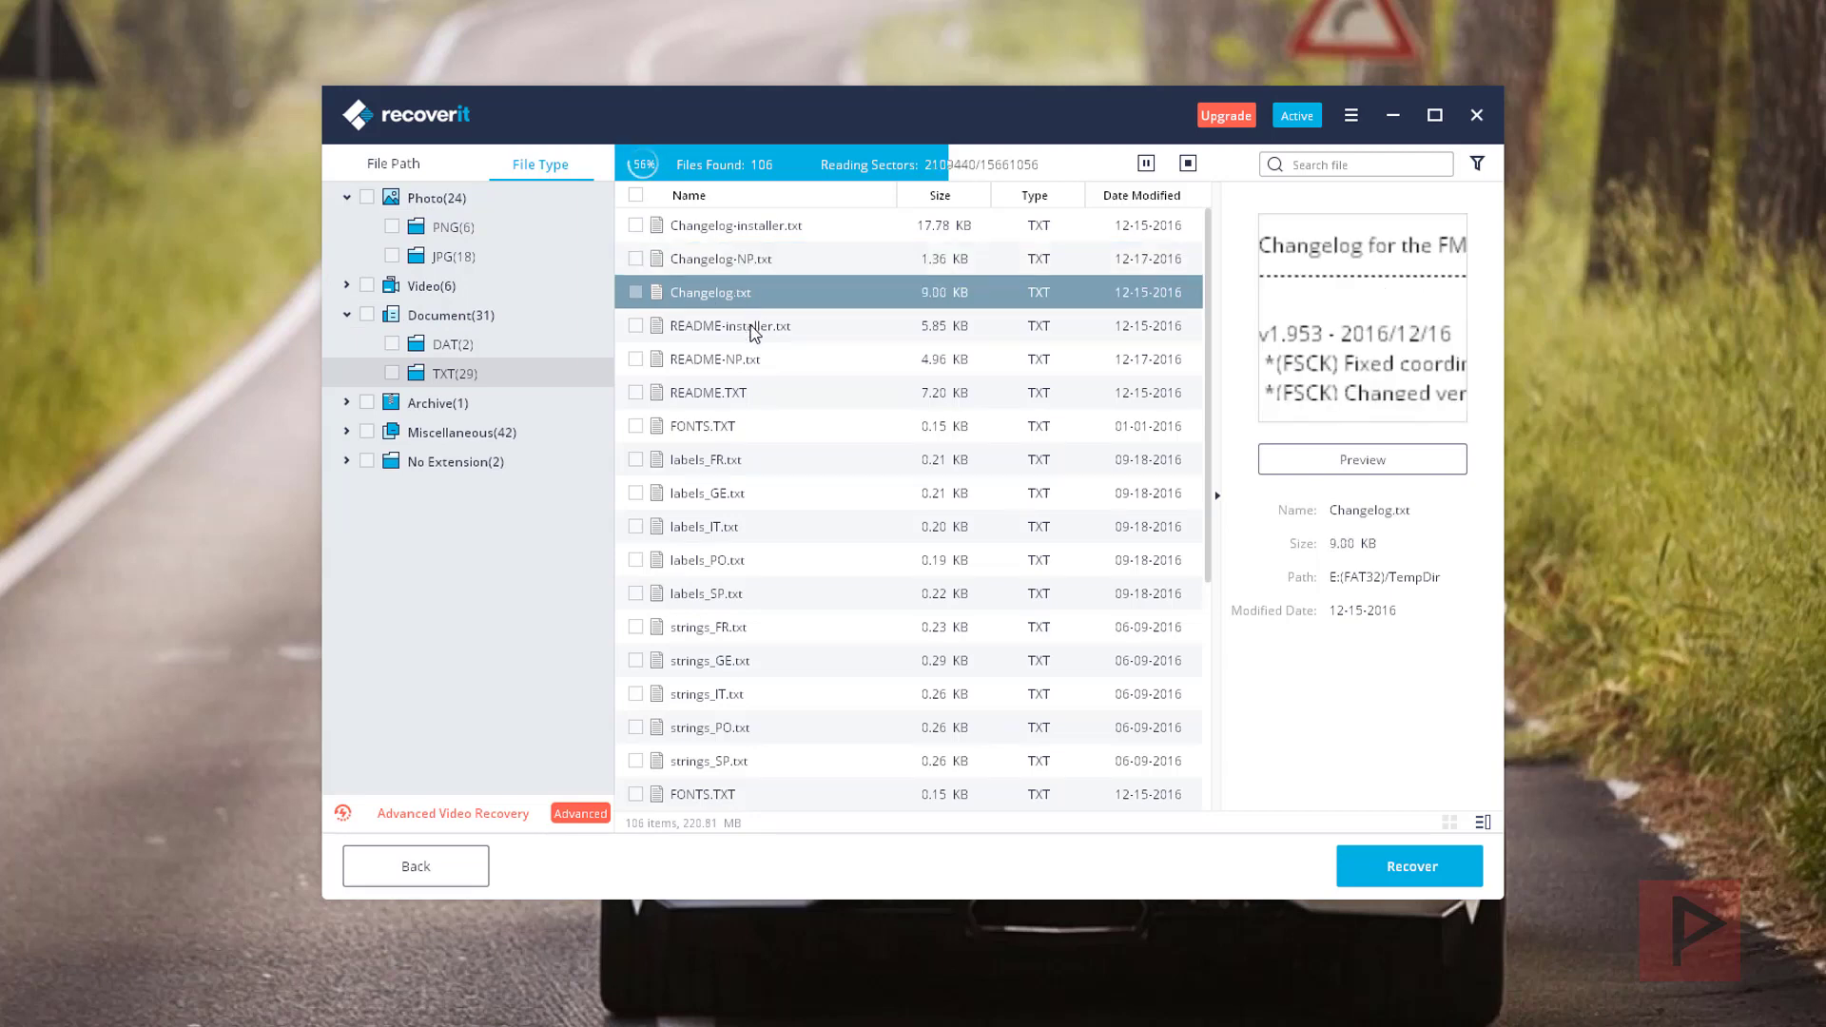
pyautogui.click(753, 326)
# - View README-installer.txt in the large preview, then close it
pyautogui.click(1323, 466)
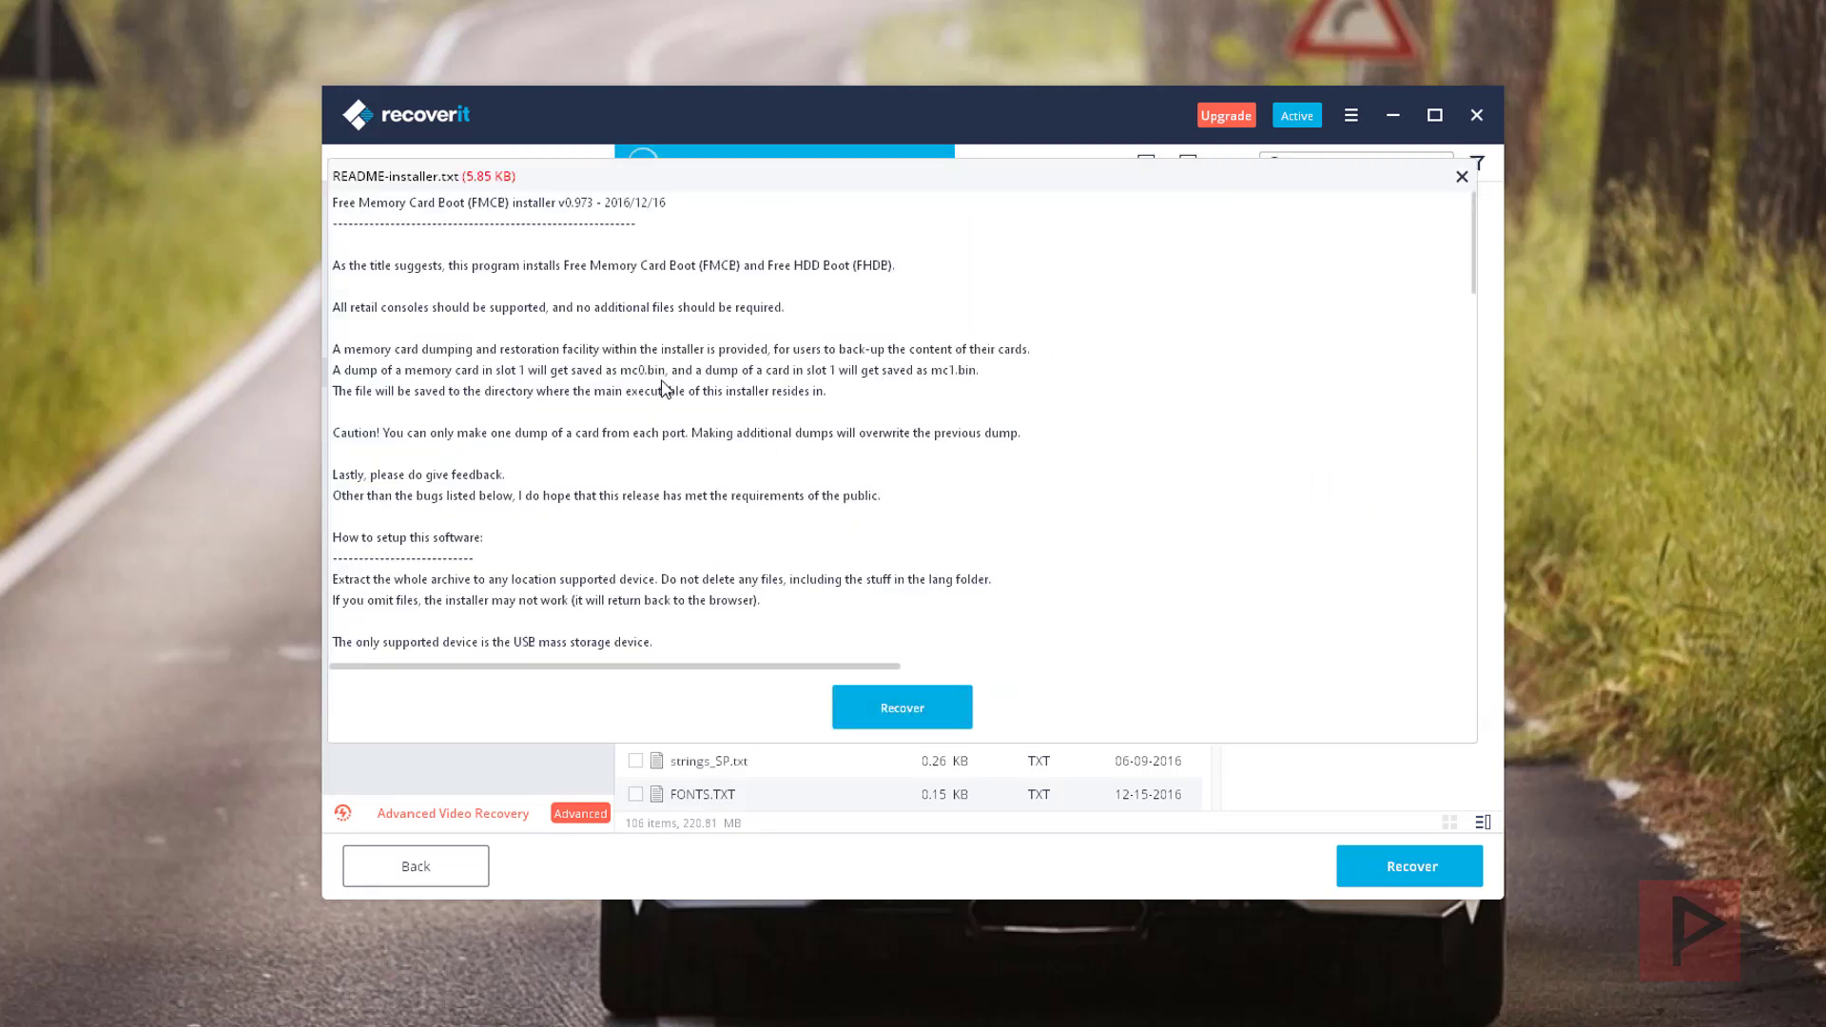
pyautogui.scroll(-5, 665, 390)
pyautogui.scroll(5, 666, 390)
pyautogui.click(1463, 178)
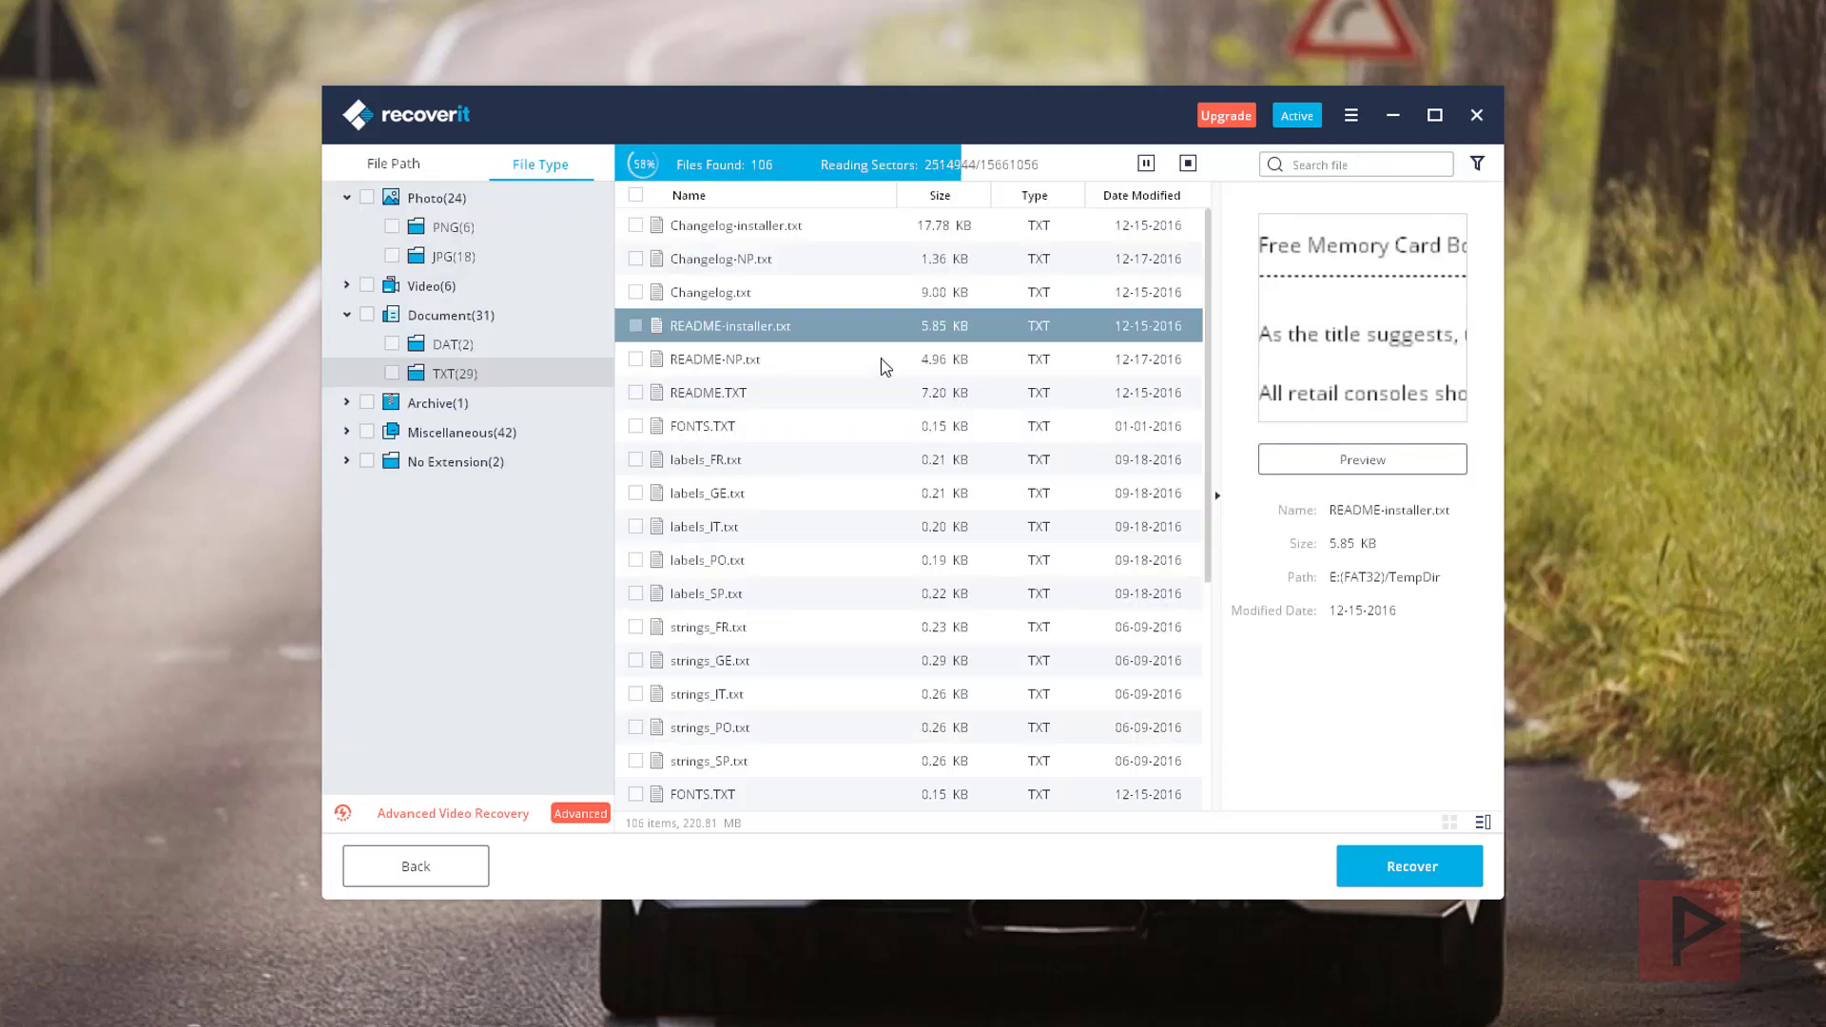
pyautogui.scroll(-3, 851, 340)
pyautogui.scroll(3, 856, 380)
# - Stop the ongoing scan and dismiss the scan-completed tips
pyautogui.click(1188, 164)
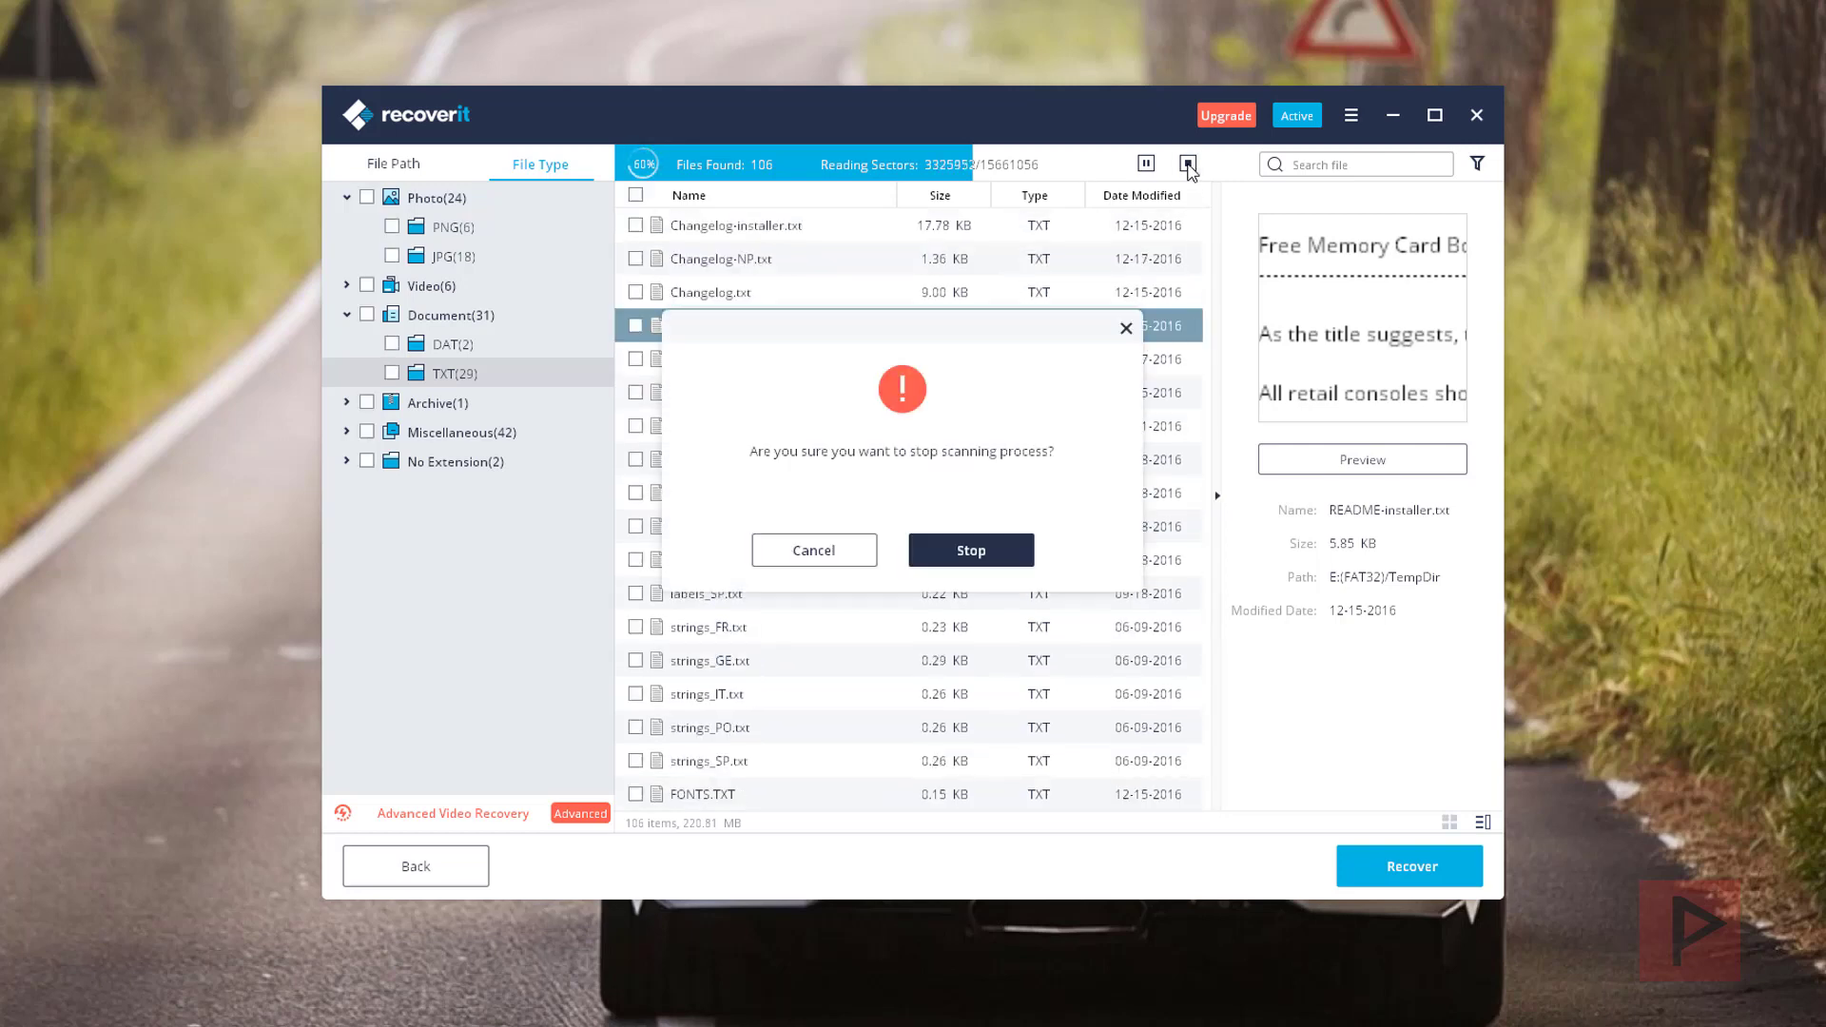
pyautogui.click(992, 554)
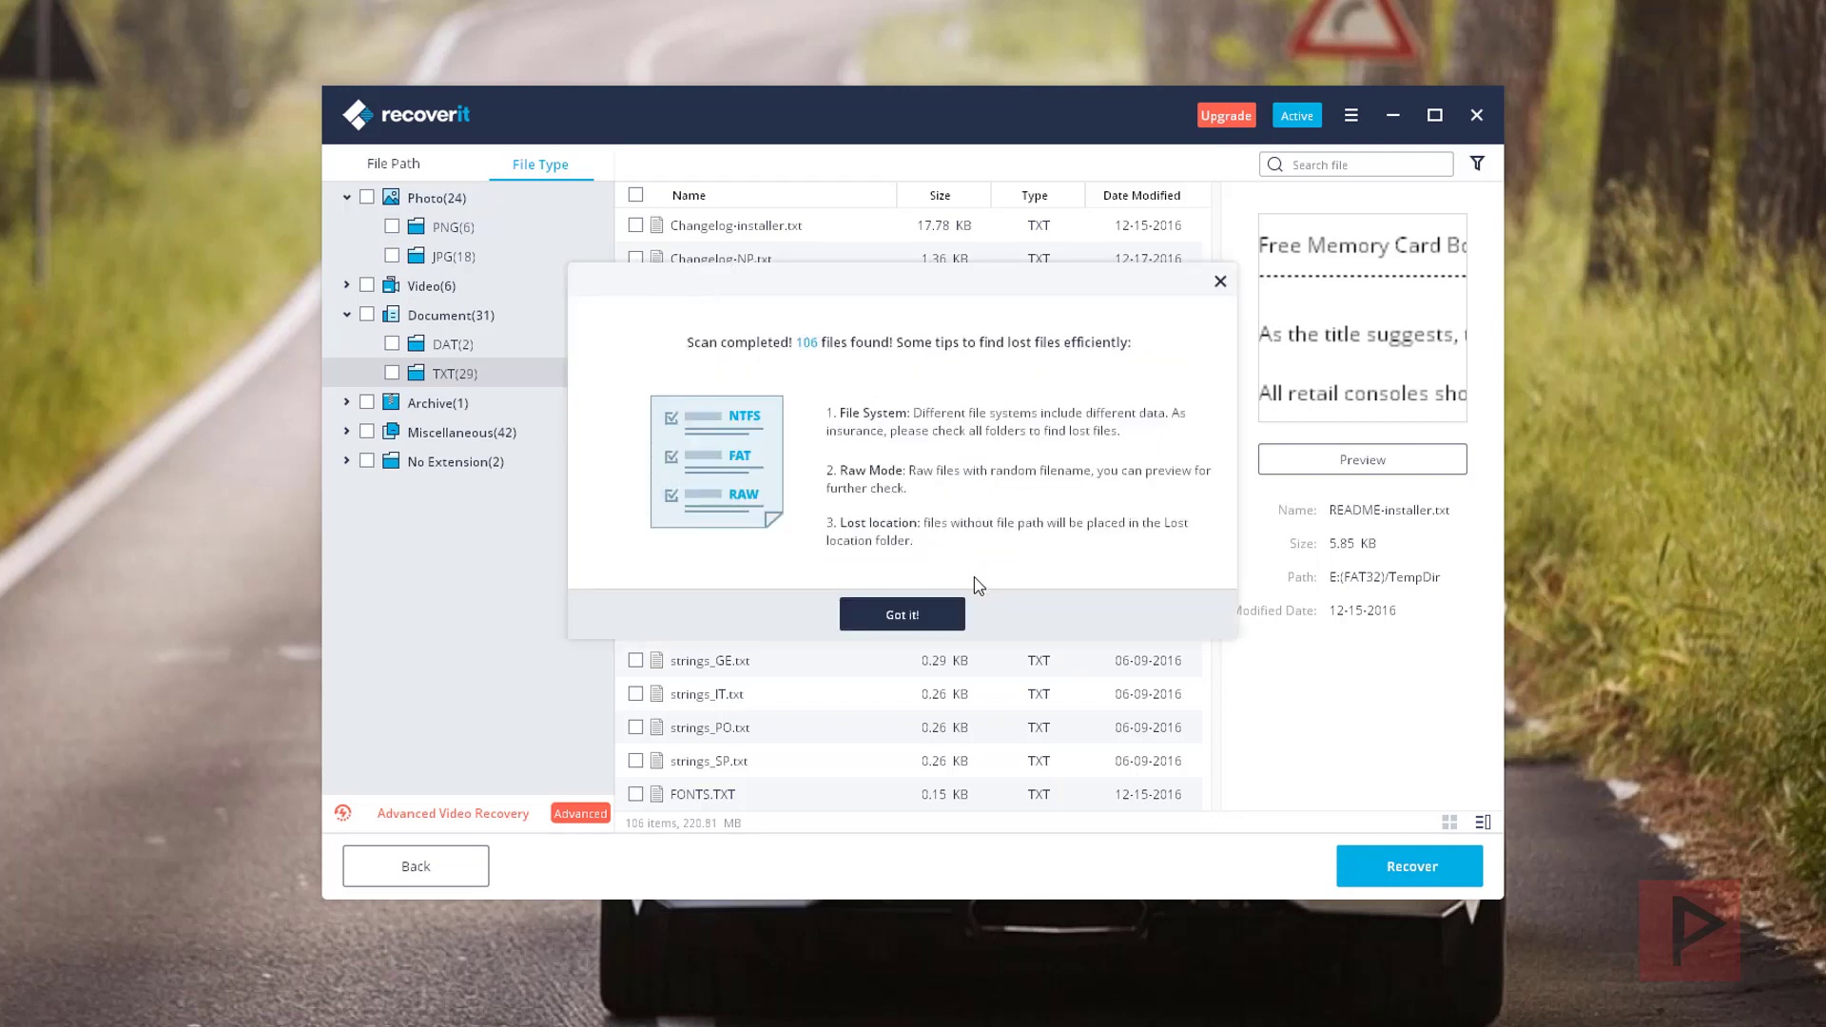
pyautogui.click(902, 614)
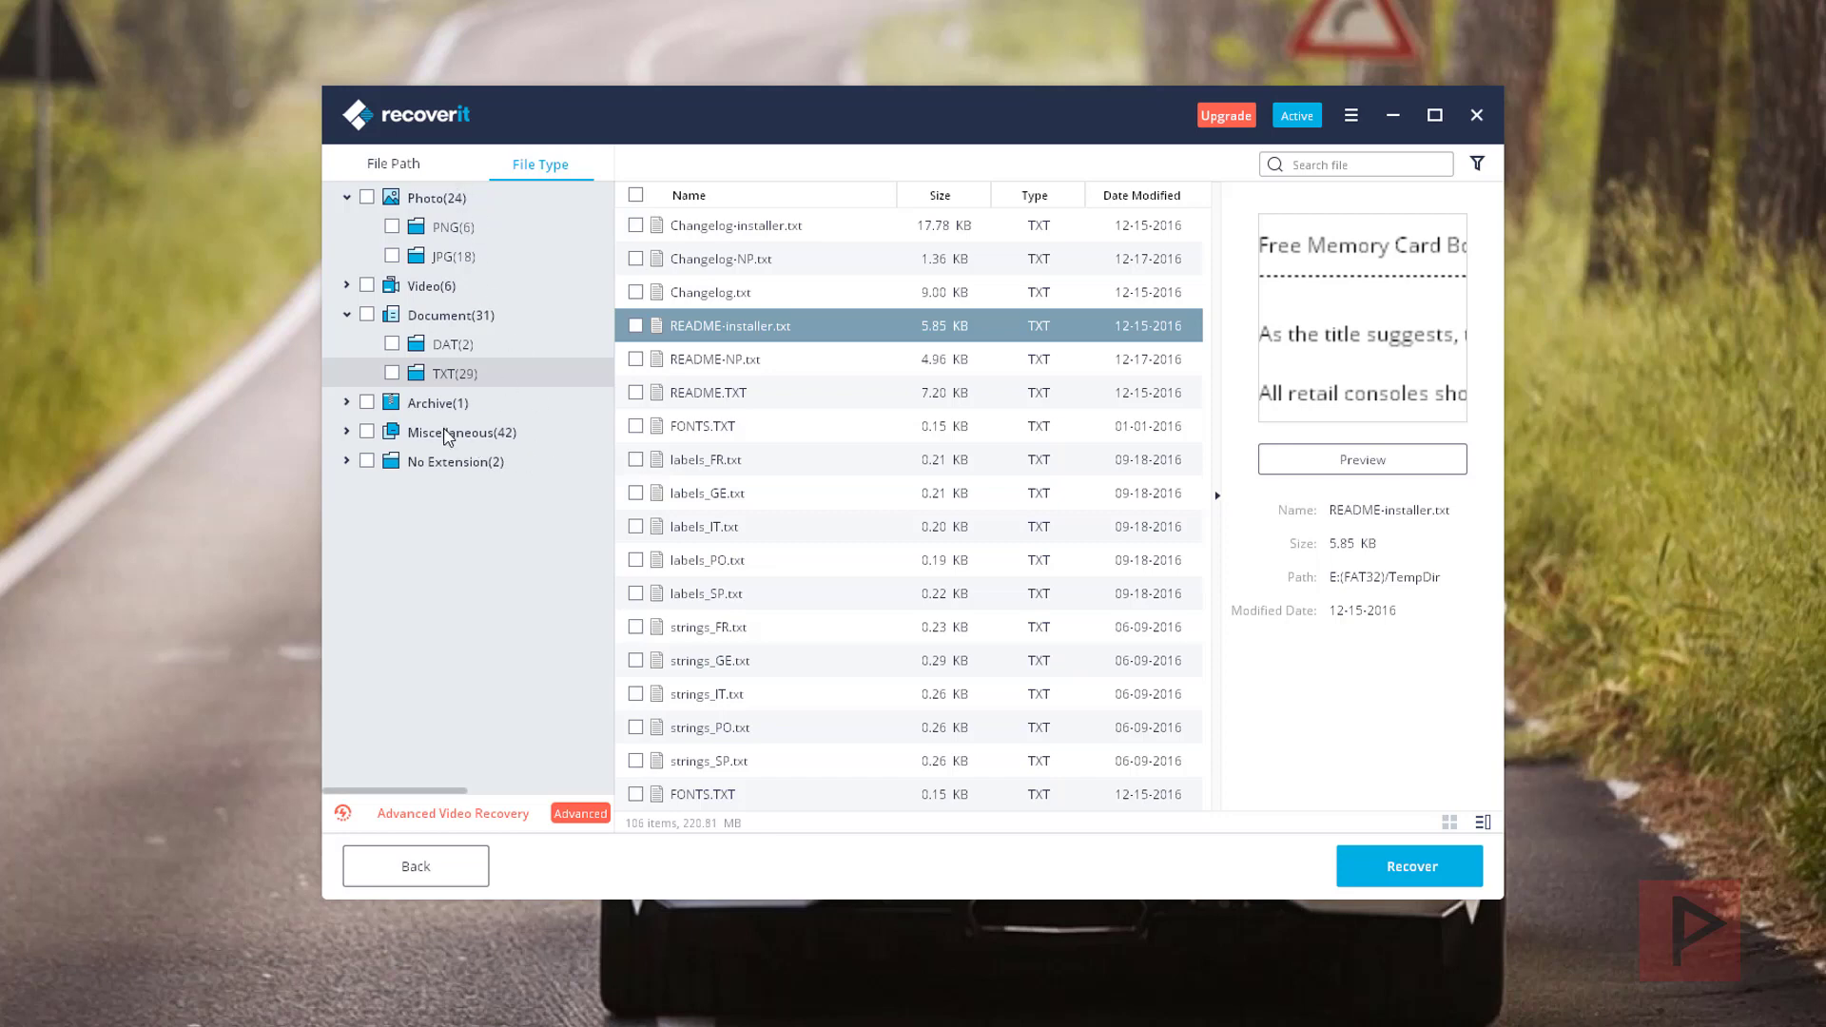
# - Tick SLUS_204.86_ICO.png and SLUS_204.86_LGO.png in the PNG list for recovery
pyautogui.click(441, 235)
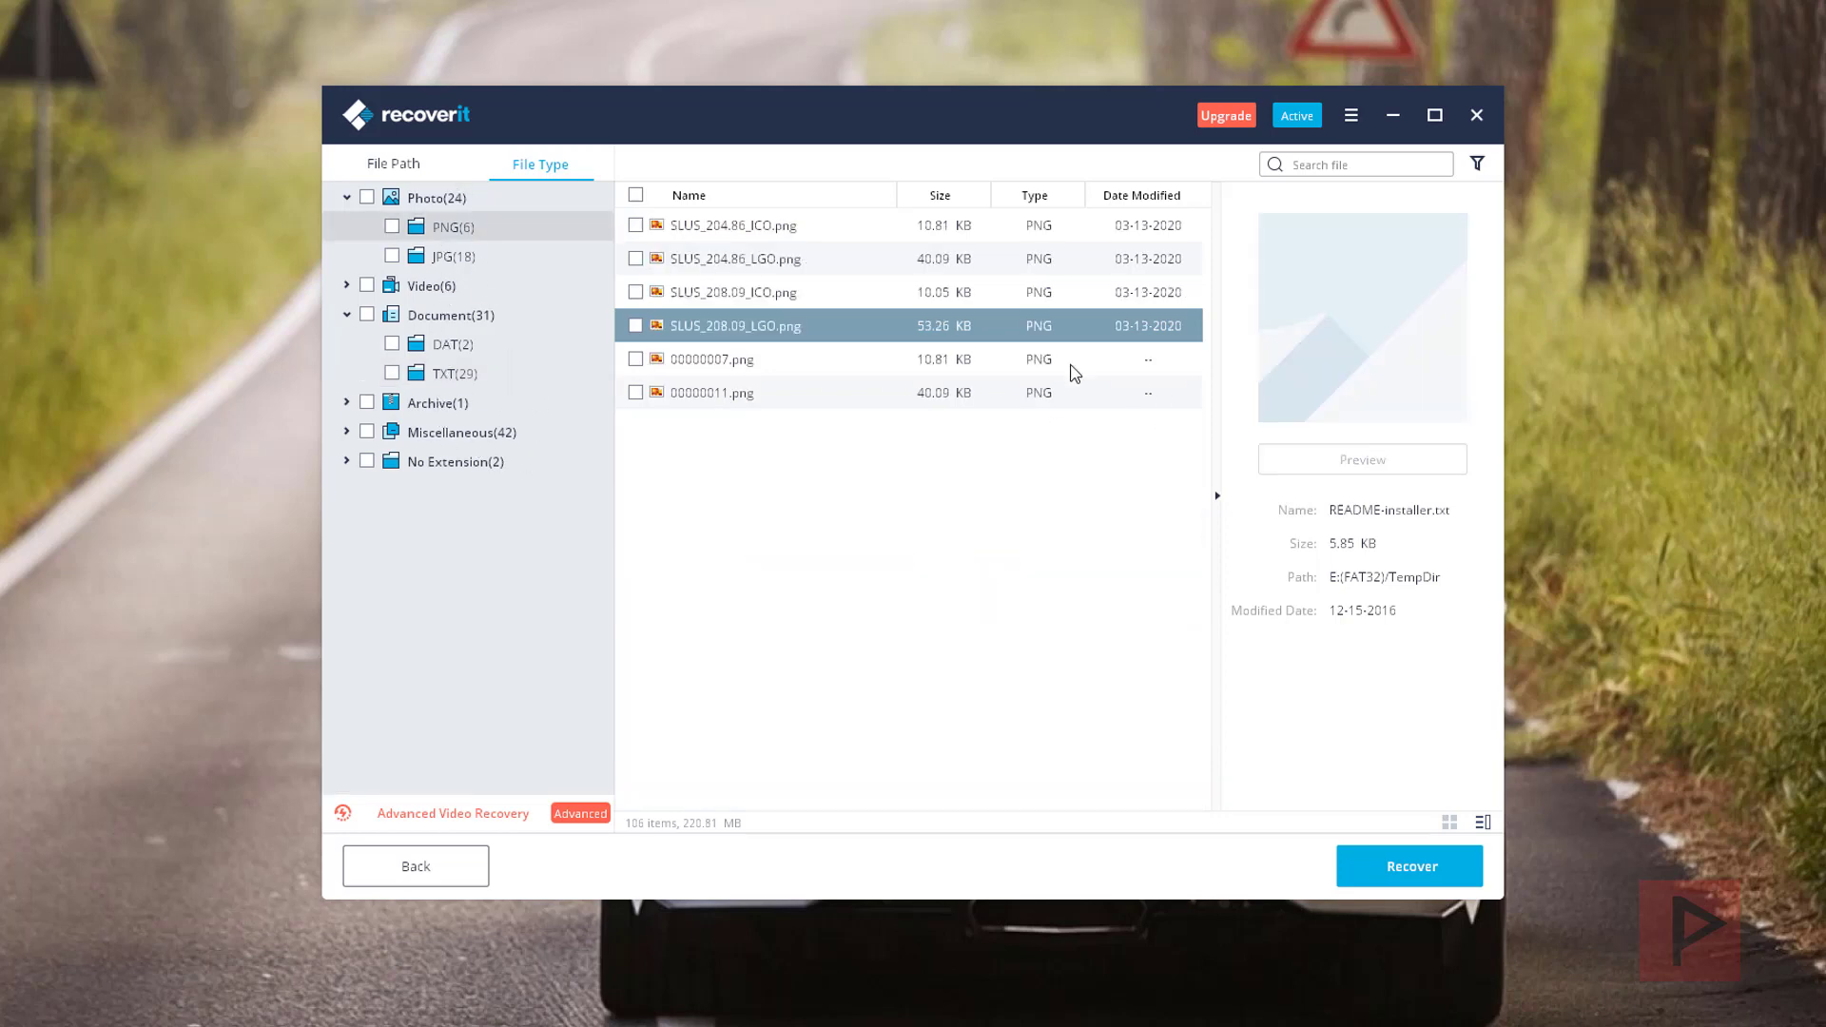
pyautogui.click(639, 235)
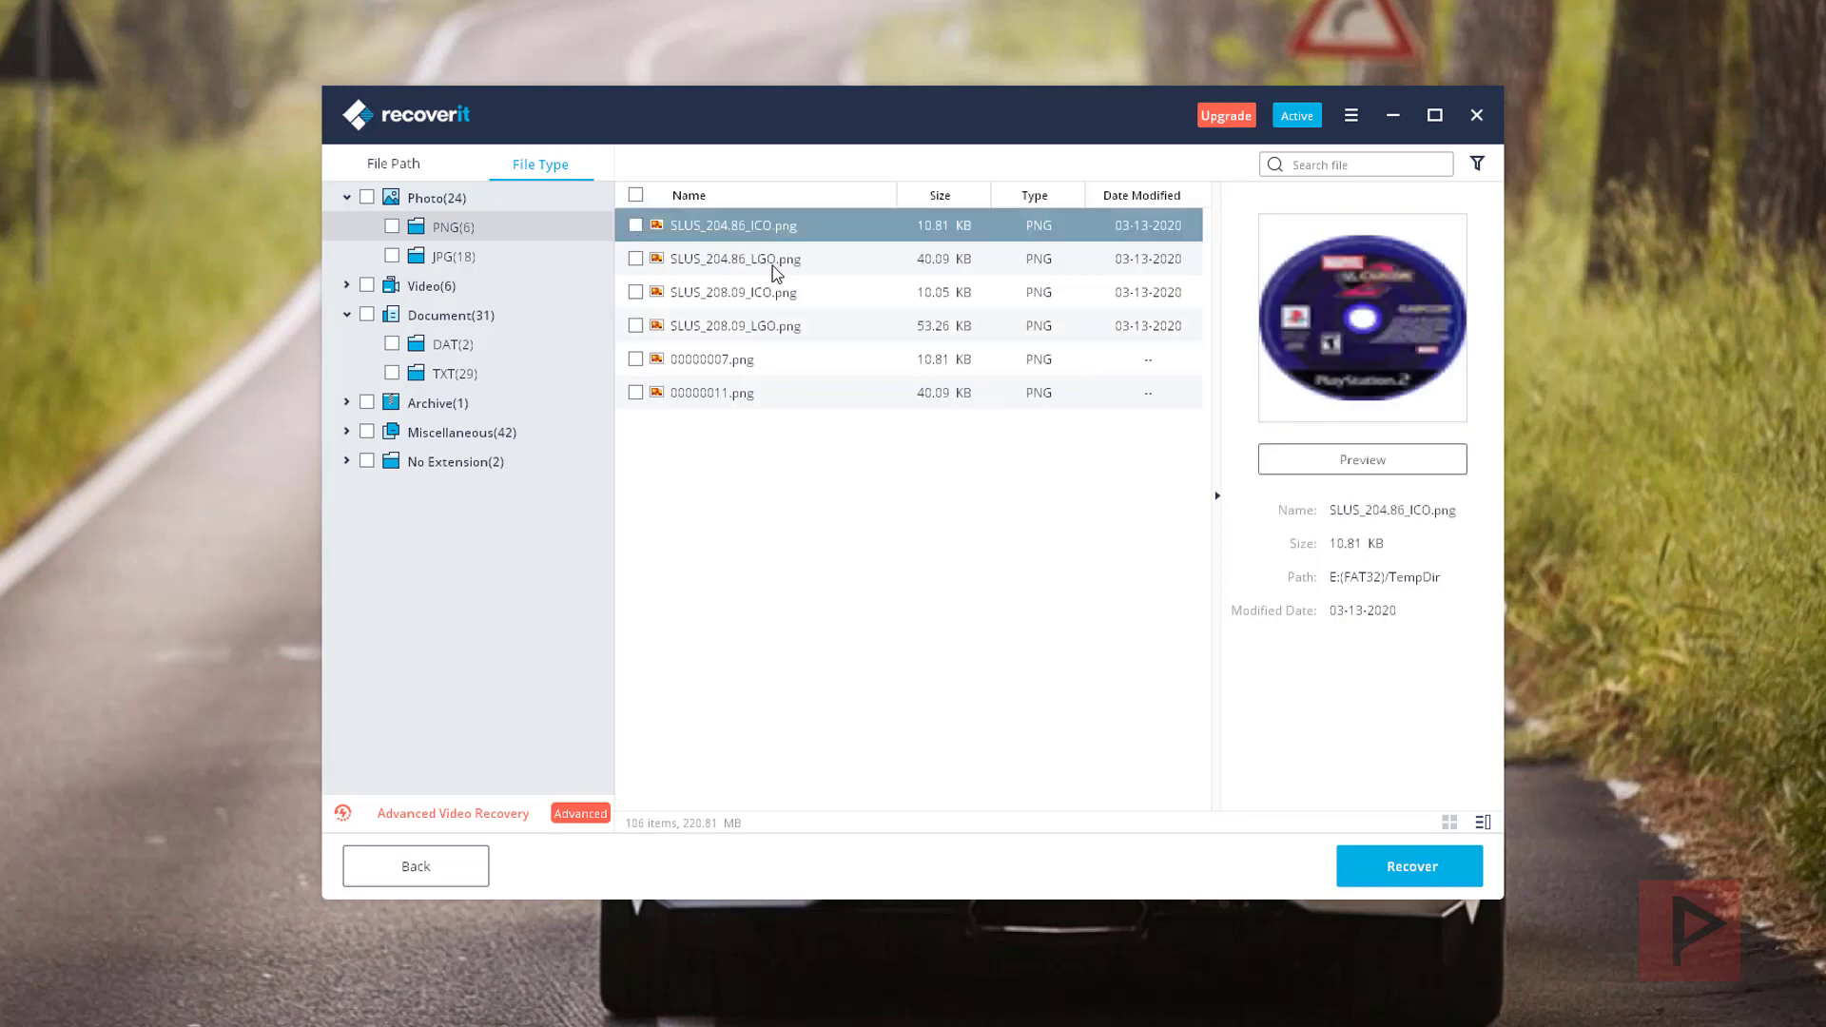
pyautogui.click(635, 226)
pyautogui.click(635, 259)
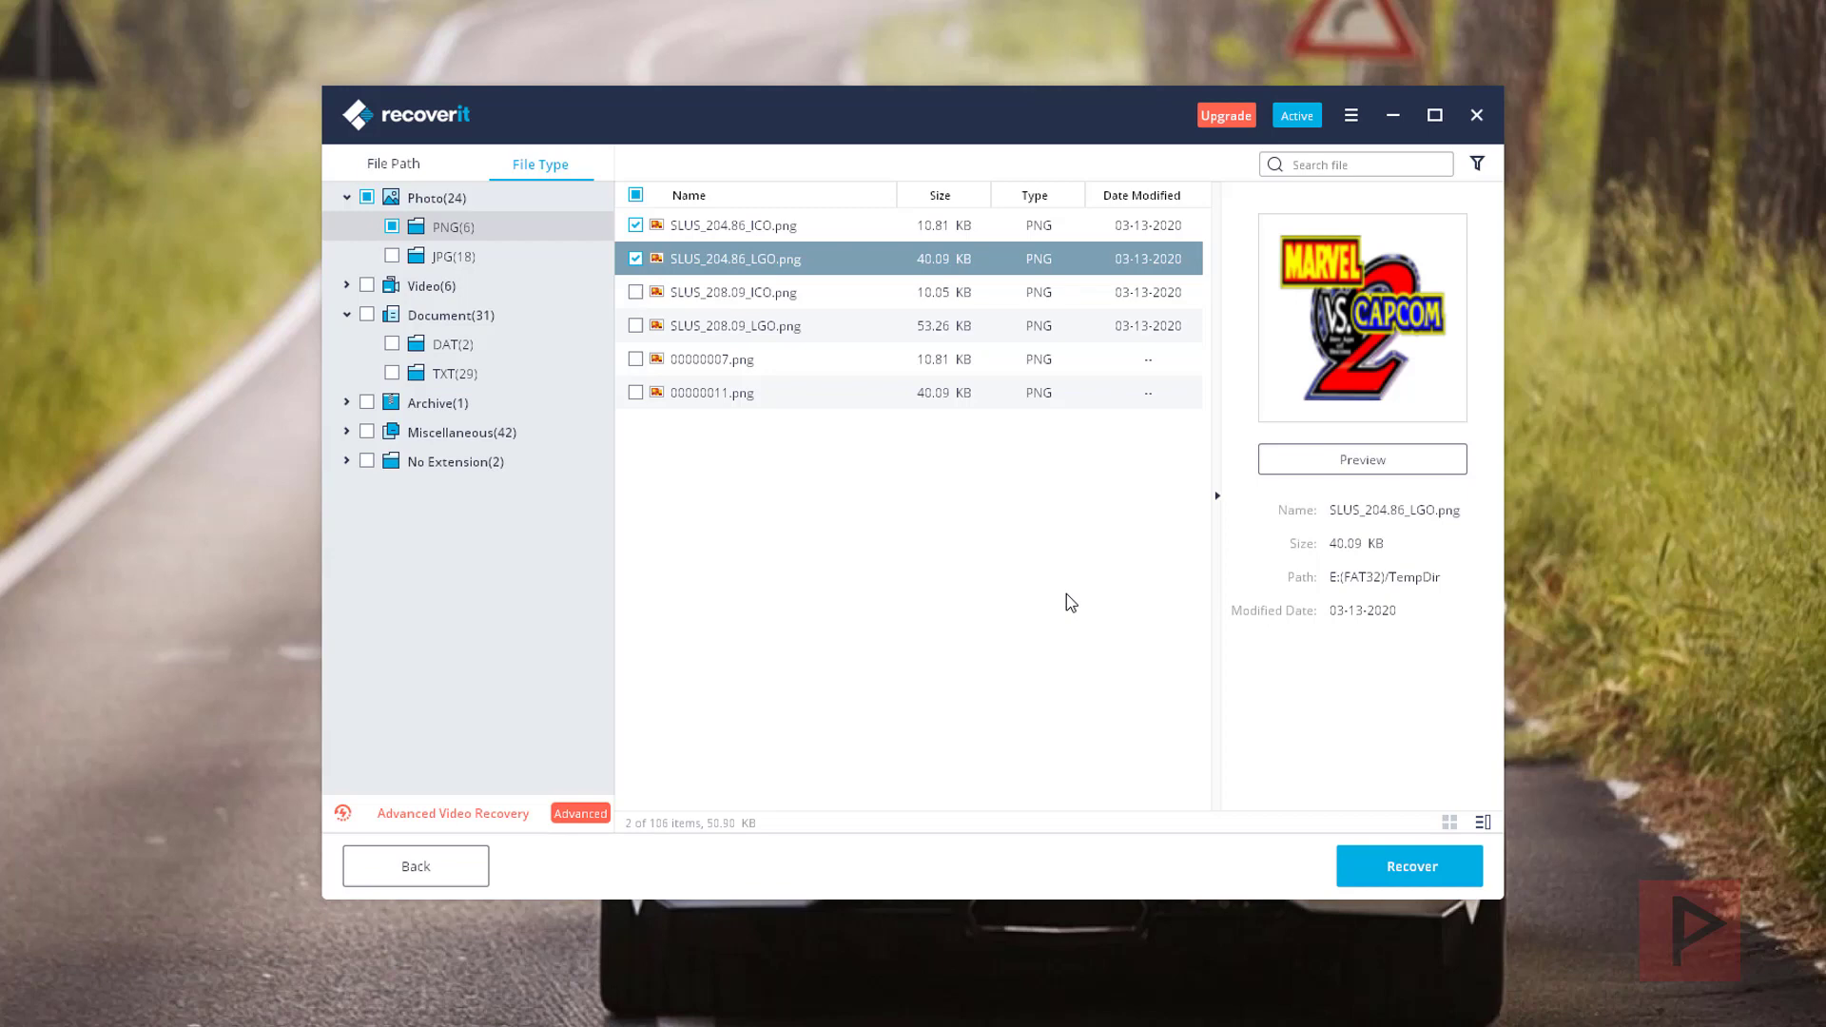
# - Recover the two marked PNGs into C:\Temp without upgrading
pyautogui.click(1395, 871)
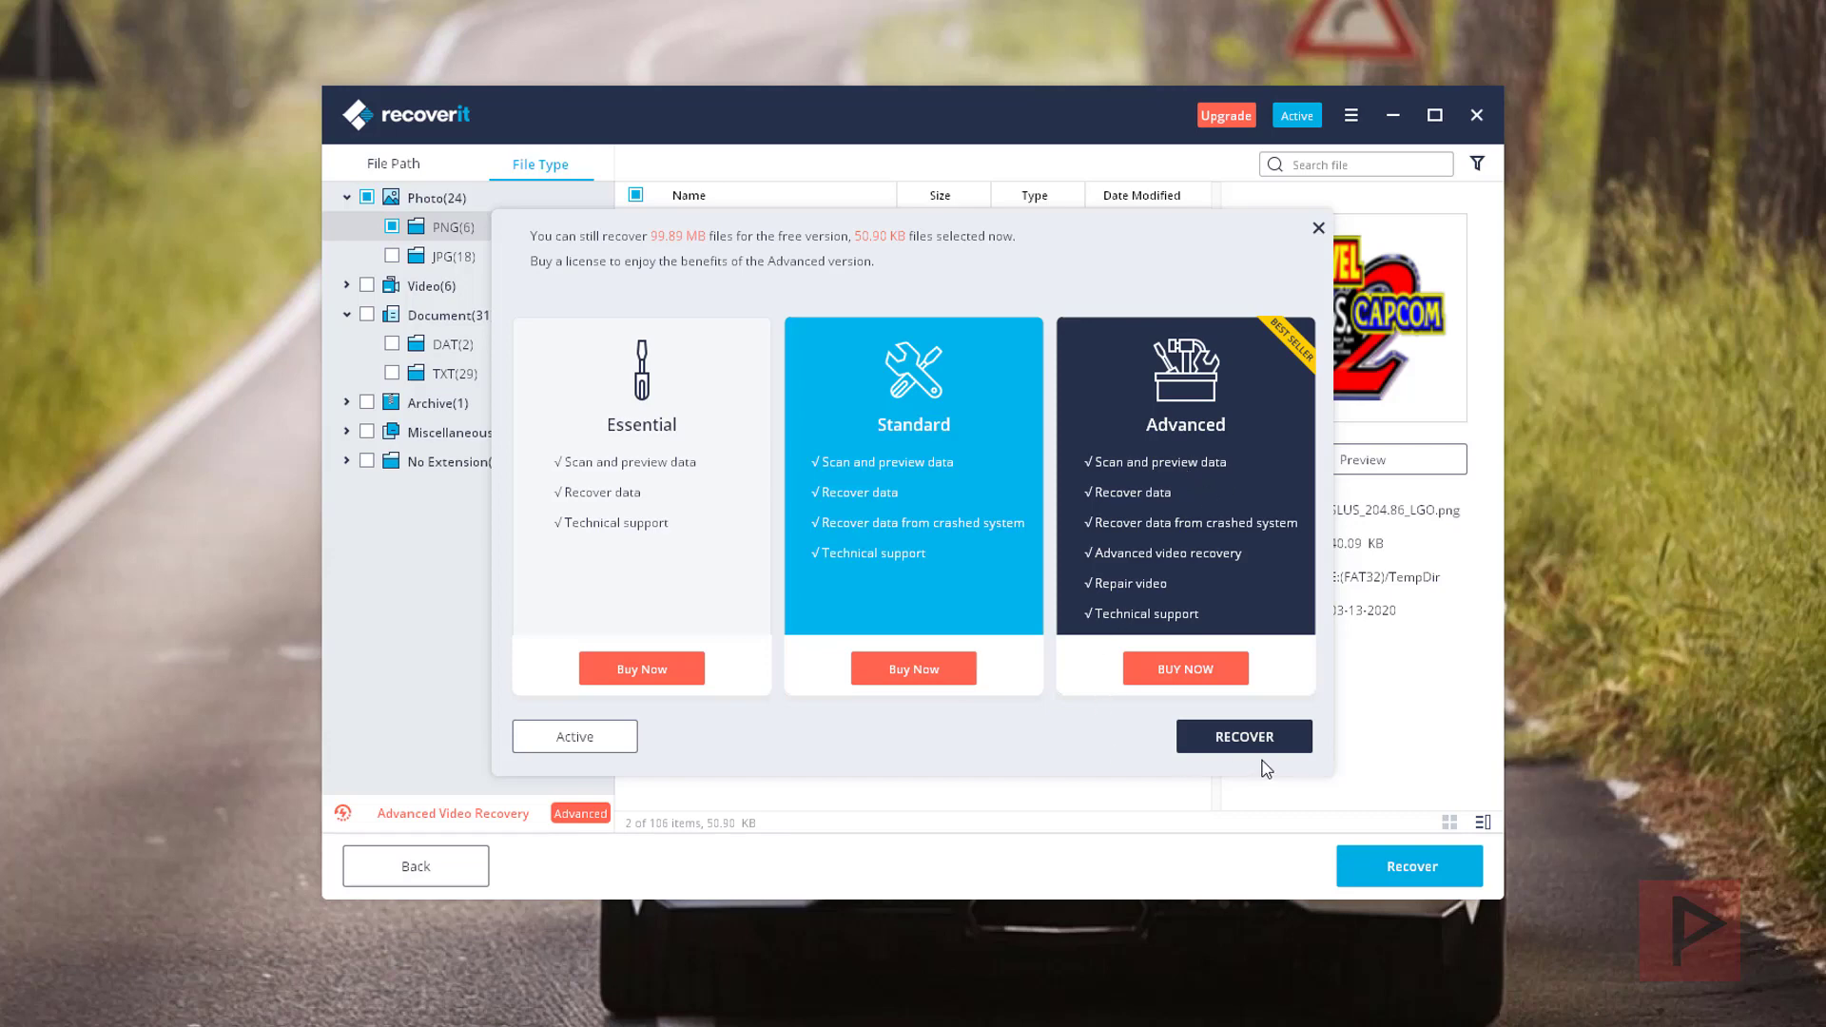
pyautogui.click(1244, 737)
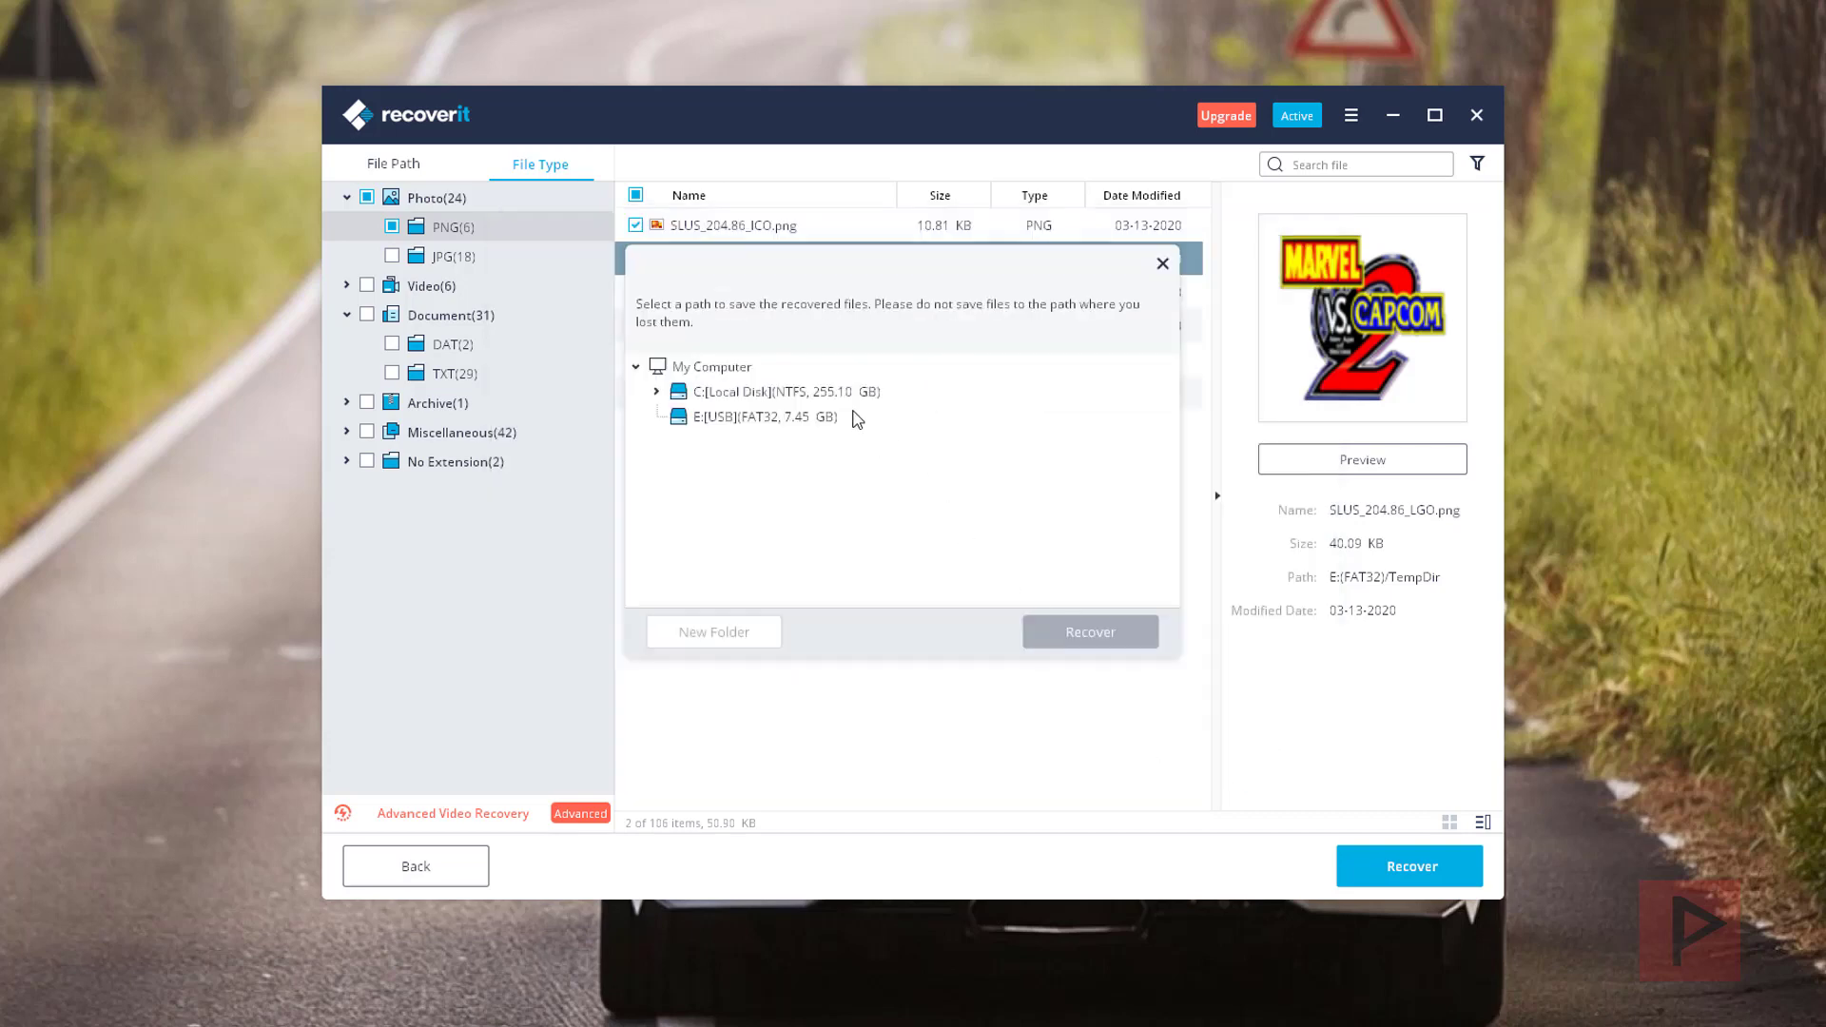
pyautogui.click(846, 403)
pyautogui.doubleClick(846, 404)
pyautogui.scroll(-2, 897, 493)
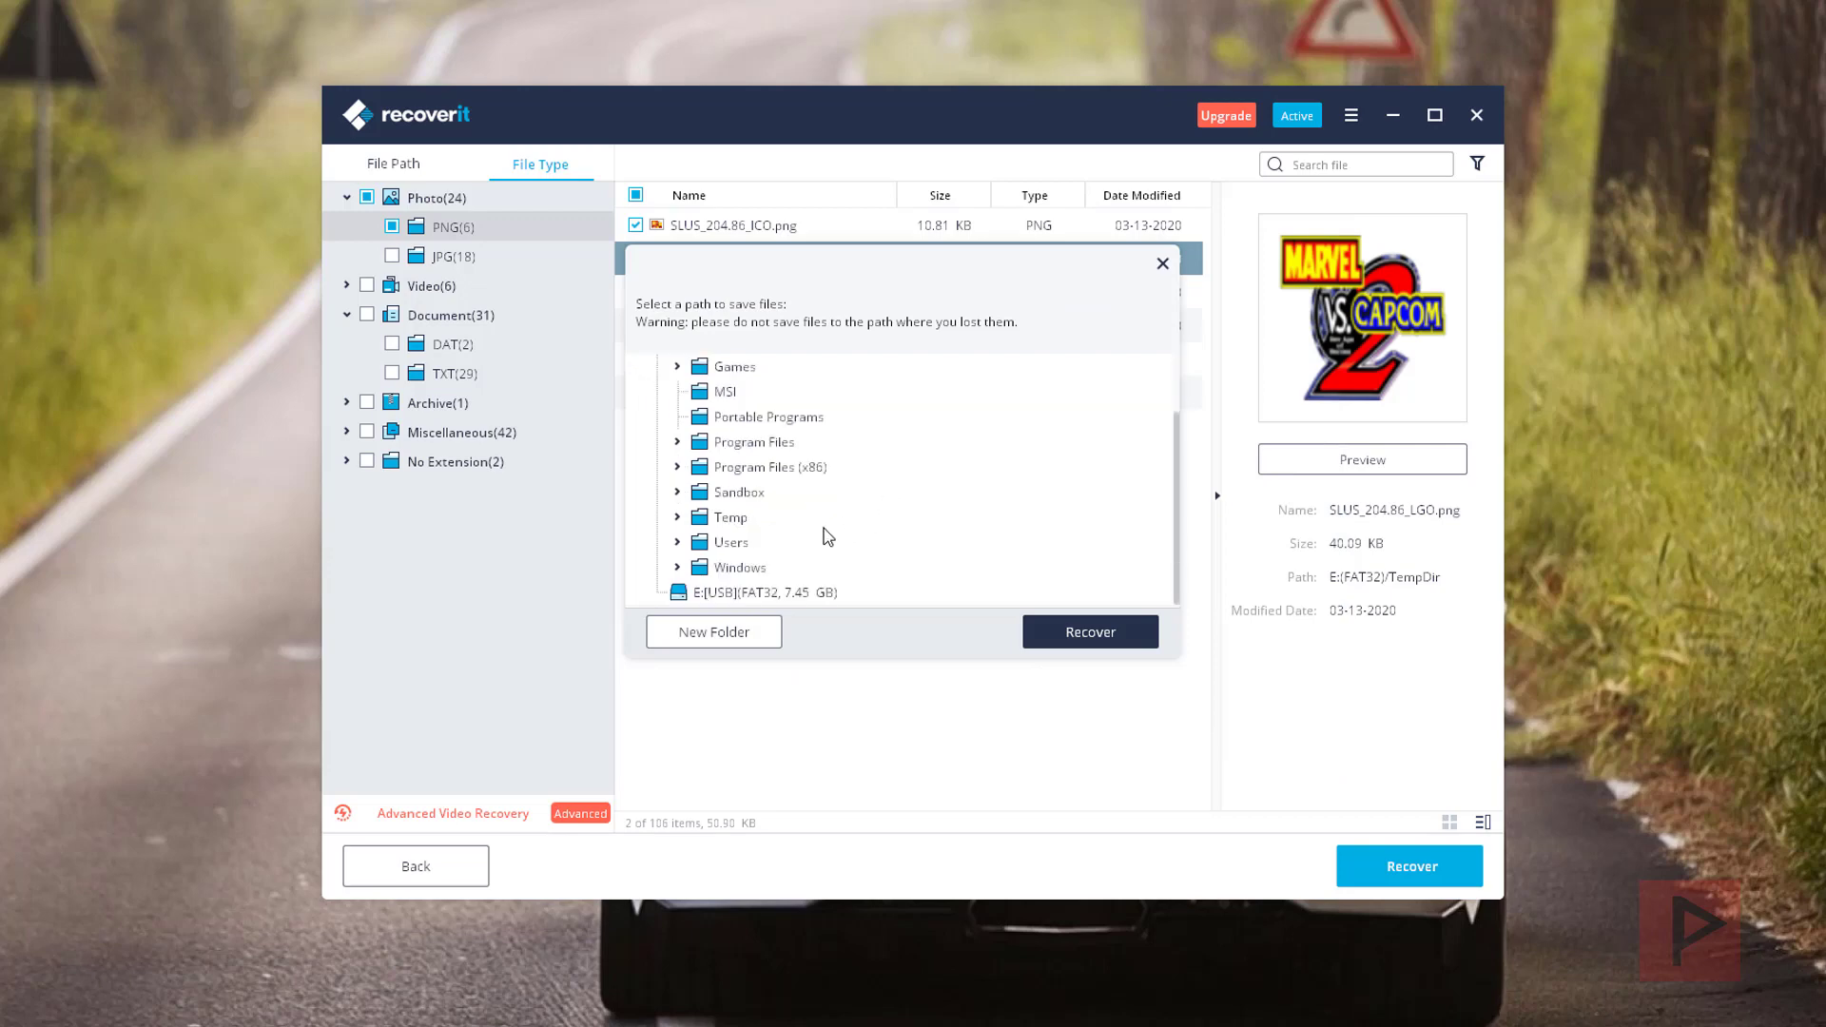
pyautogui.click(737, 522)
pyautogui.click(1089, 631)
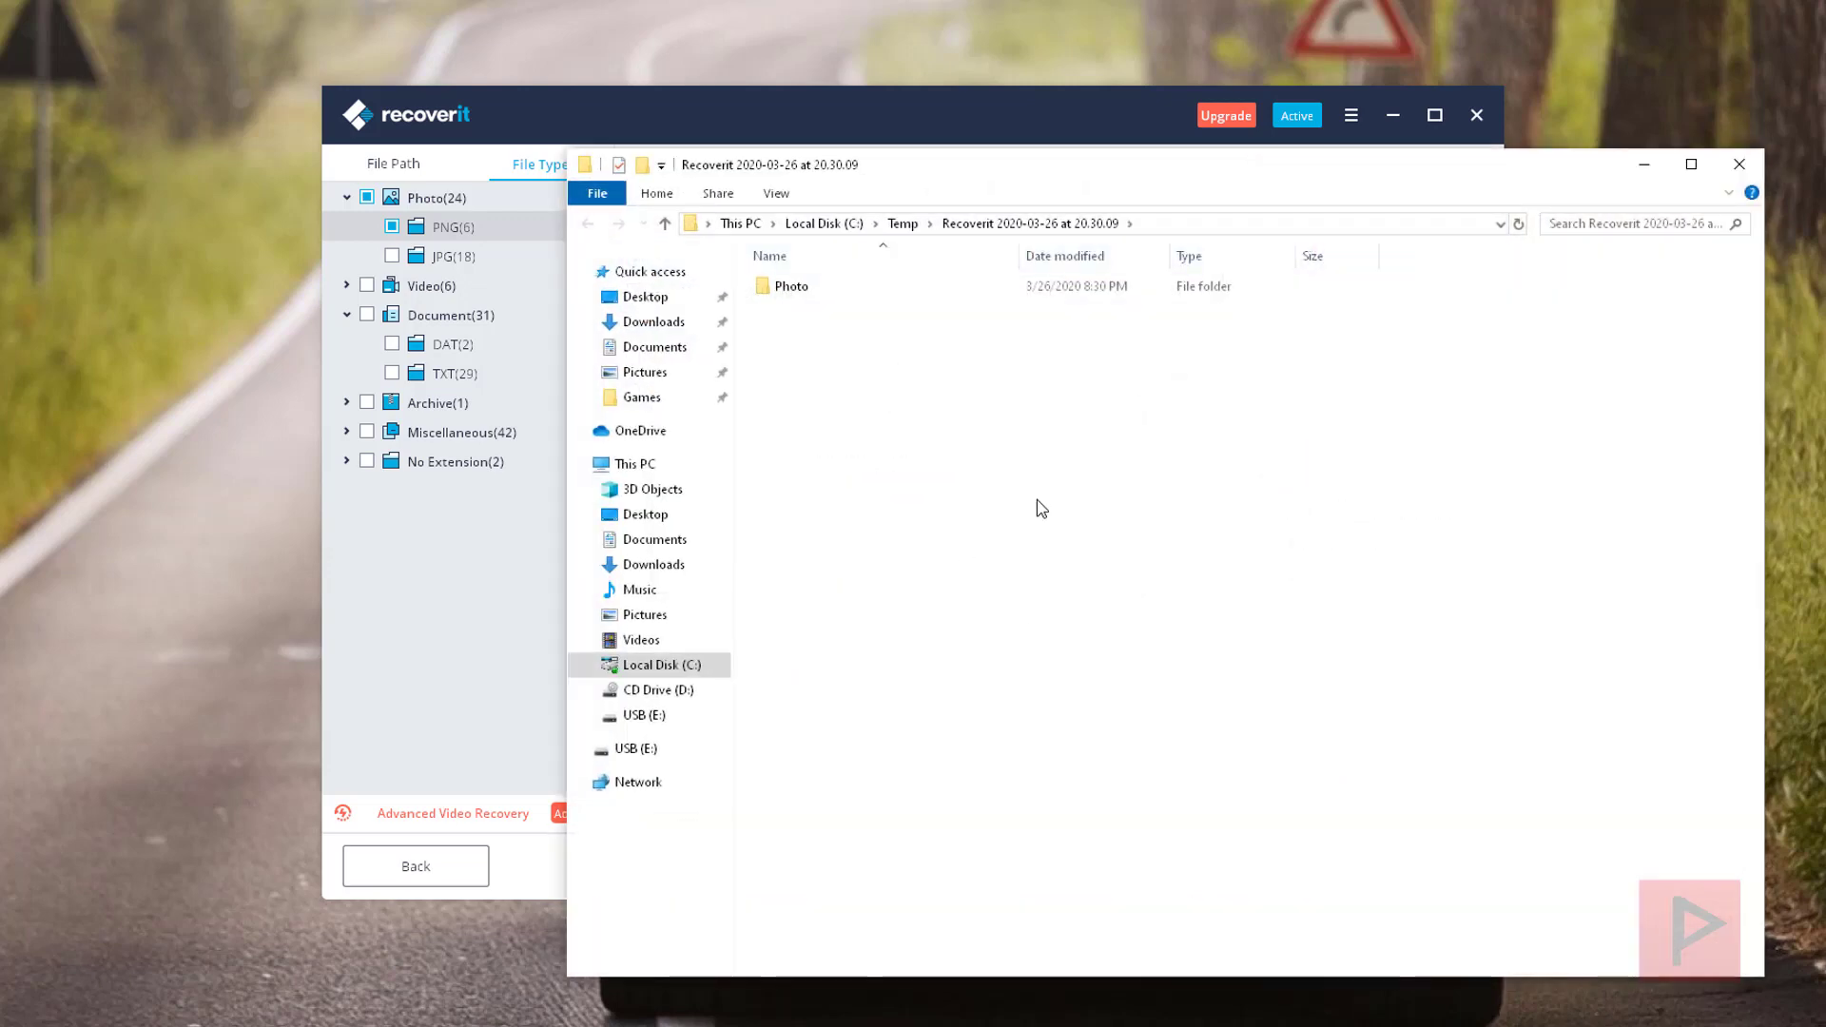
# - Open the recovered Photo\PNG folder in File Explorer
pyautogui.doubleClick(815, 295)
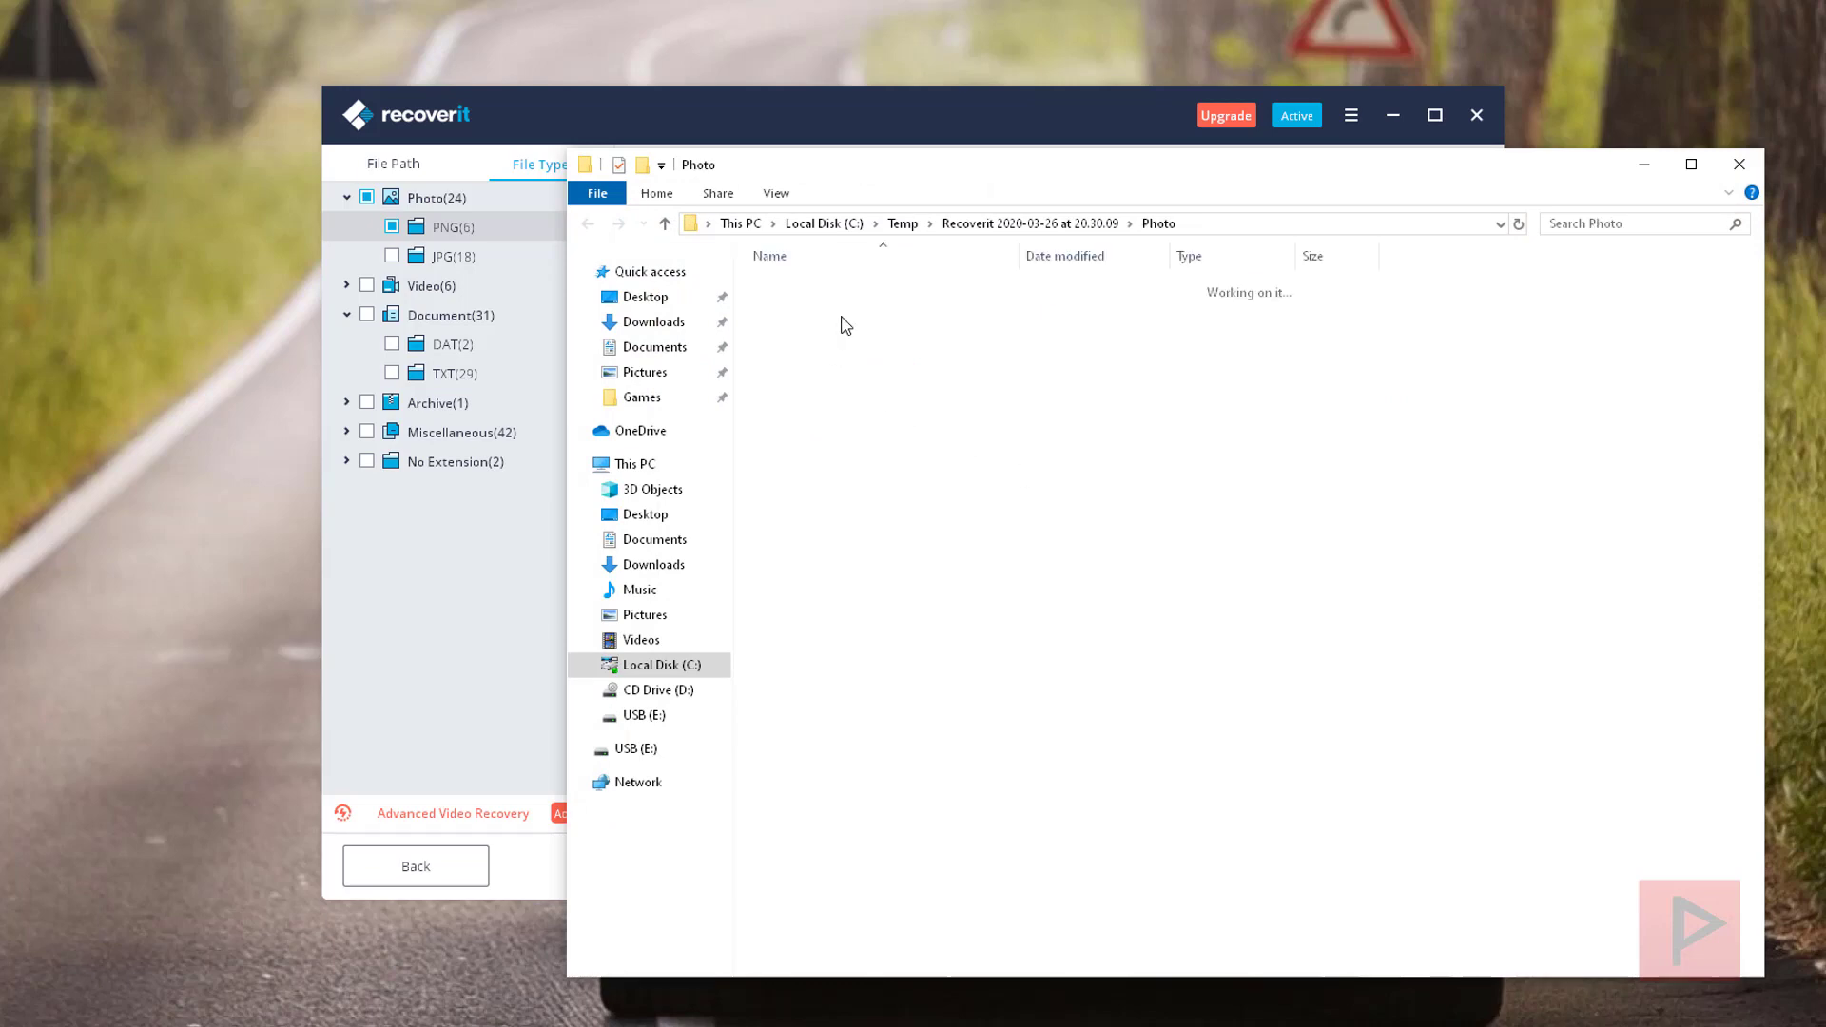
pyautogui.click(816, 288)
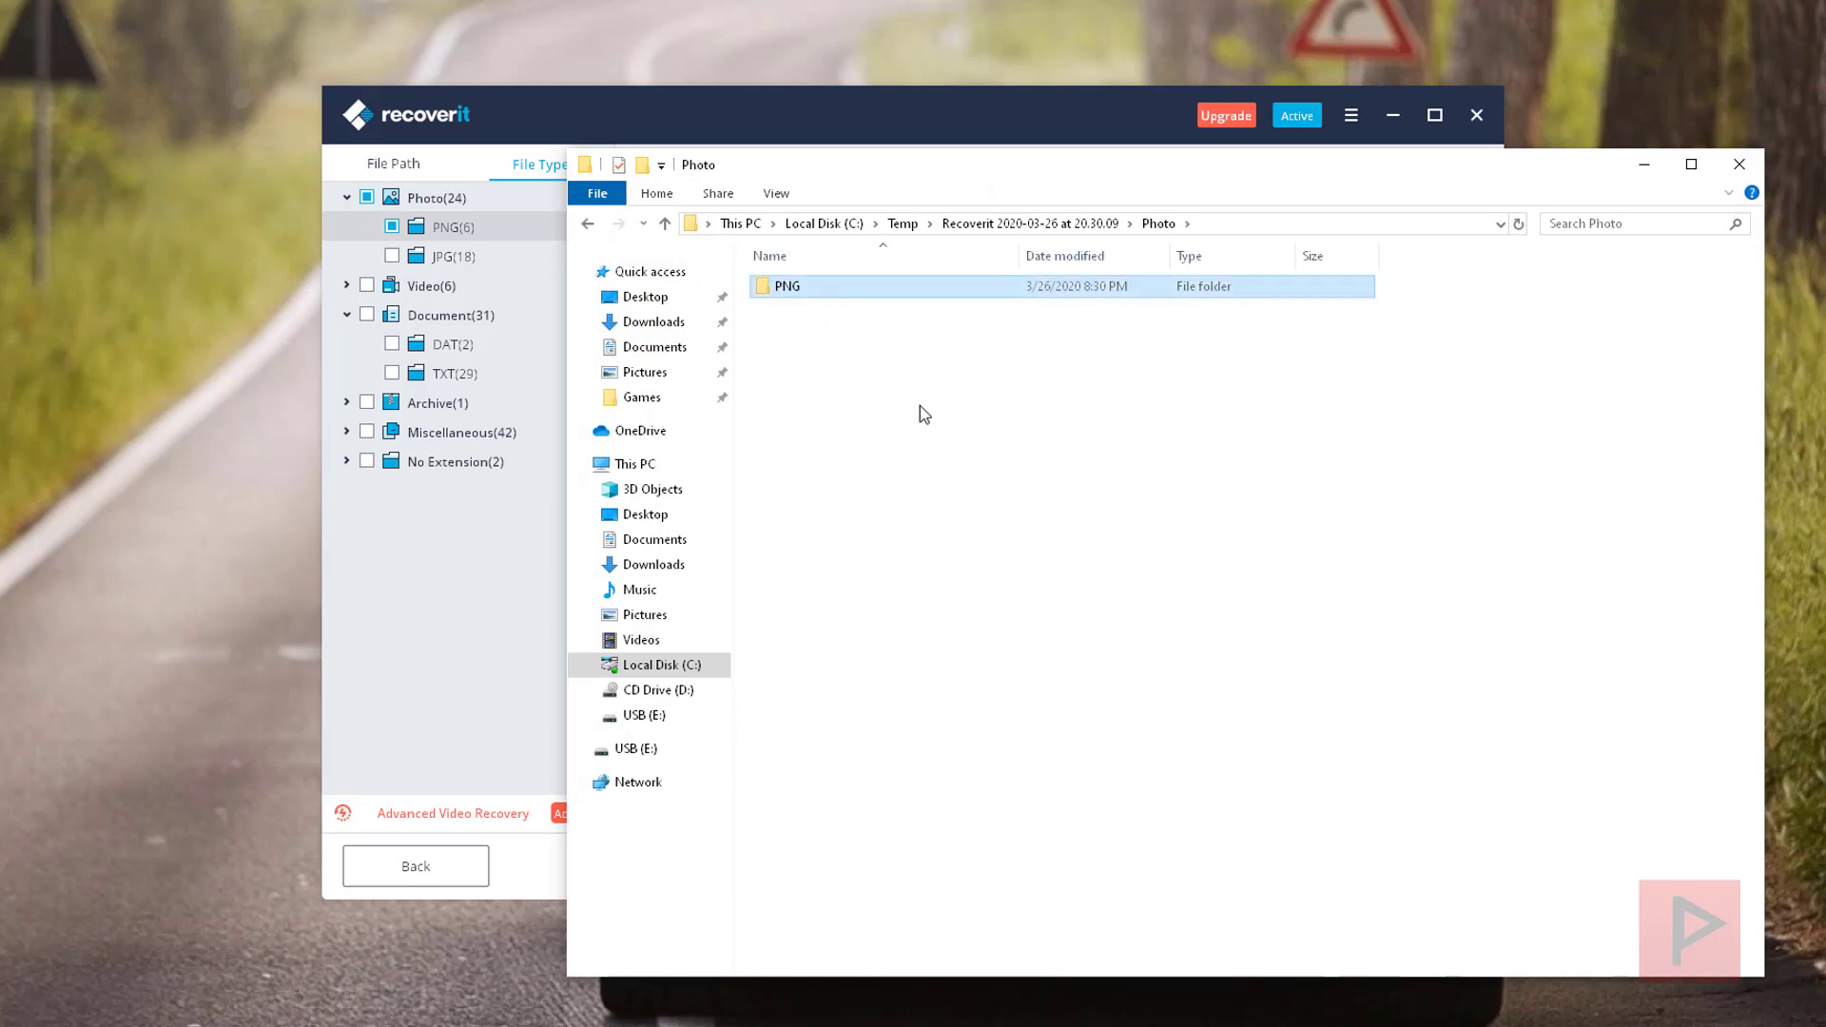
pyautogui.doubleClick(848, 301)
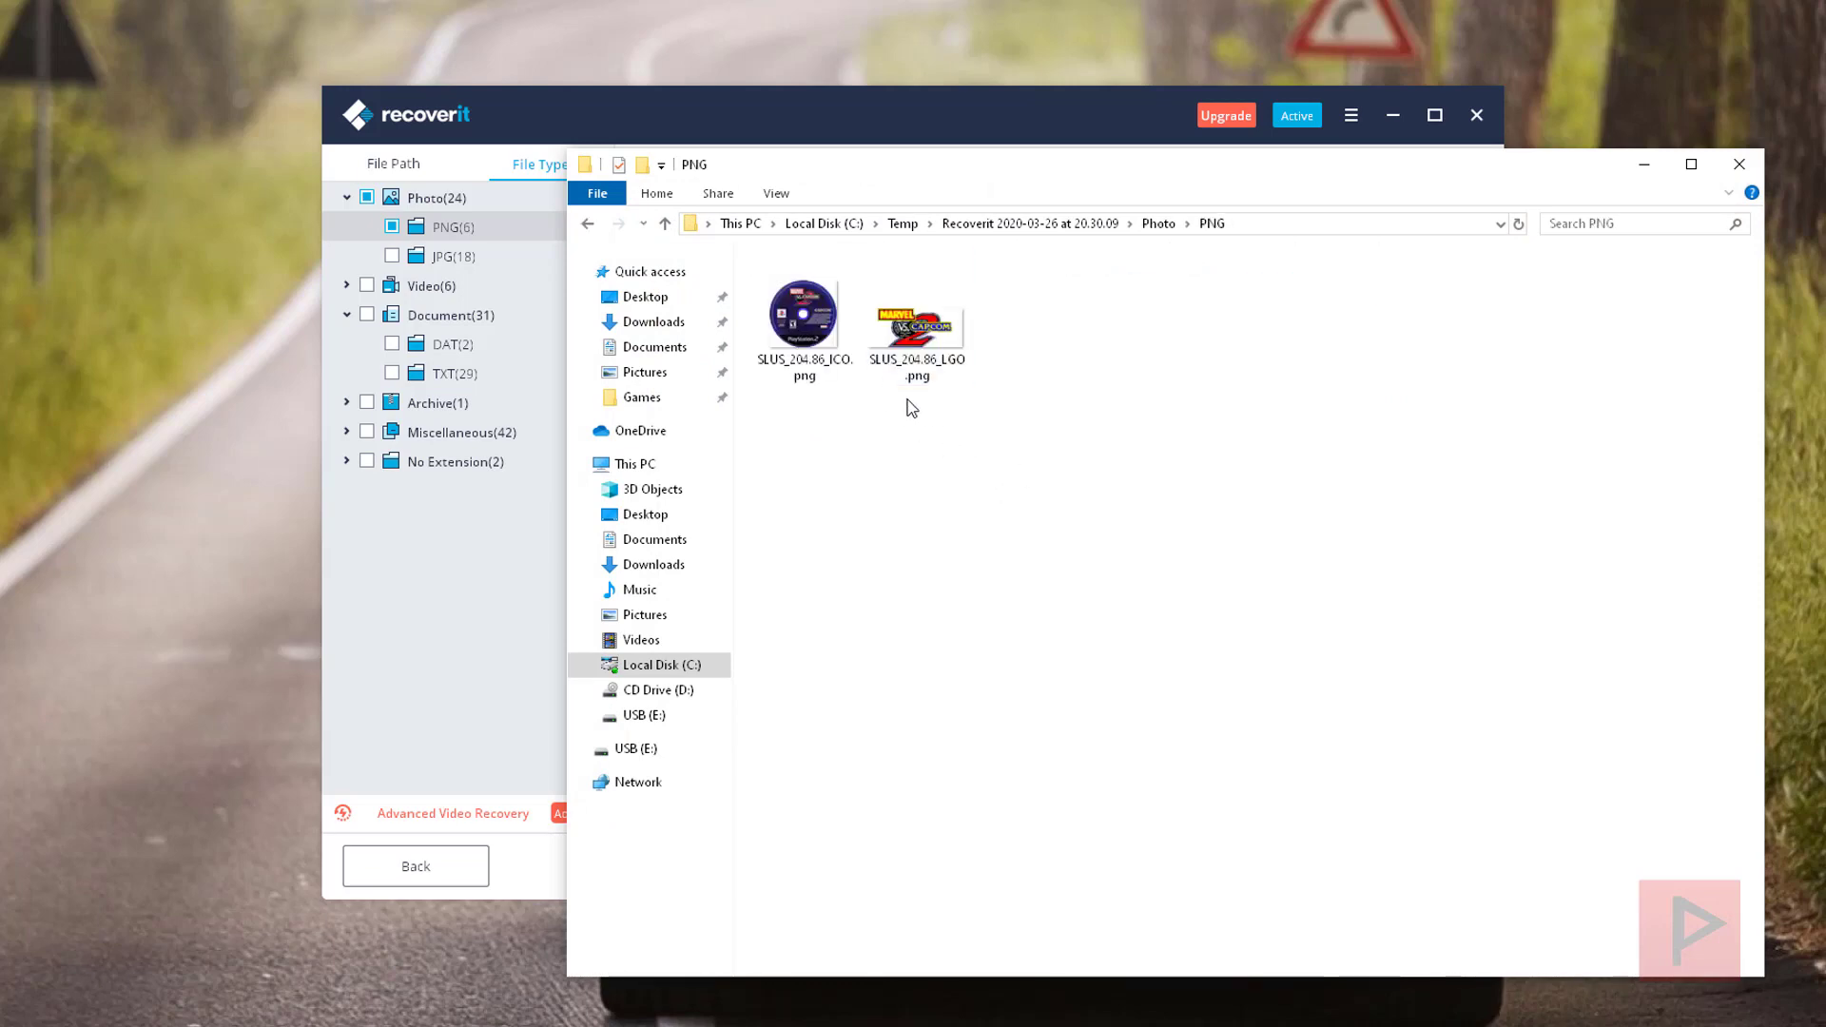
# - View SLUS_204.86_ICO.png and SLUS_204.86_LGO.png in Photos, then close the viewer and move Explorer aside
pyautogui.click(823, 330)
pyautogui.doubleClick(823, 330)
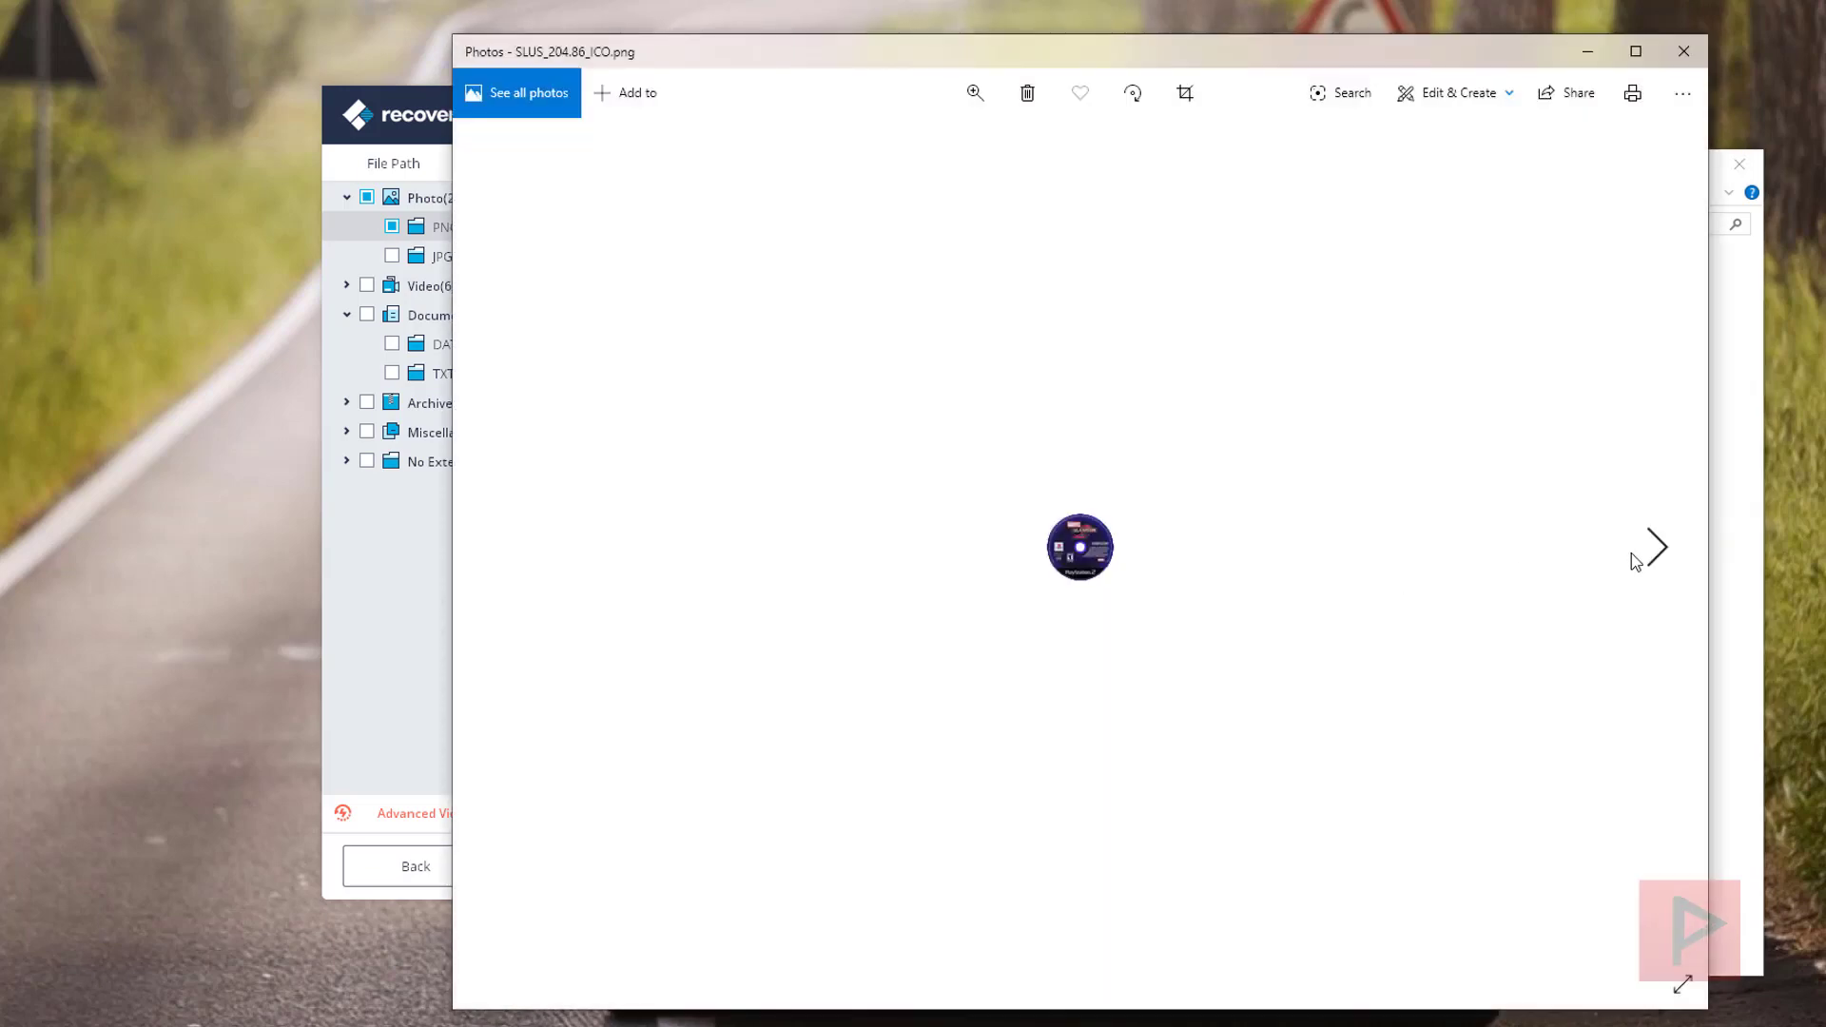
pyautogui.click(1636, 562)
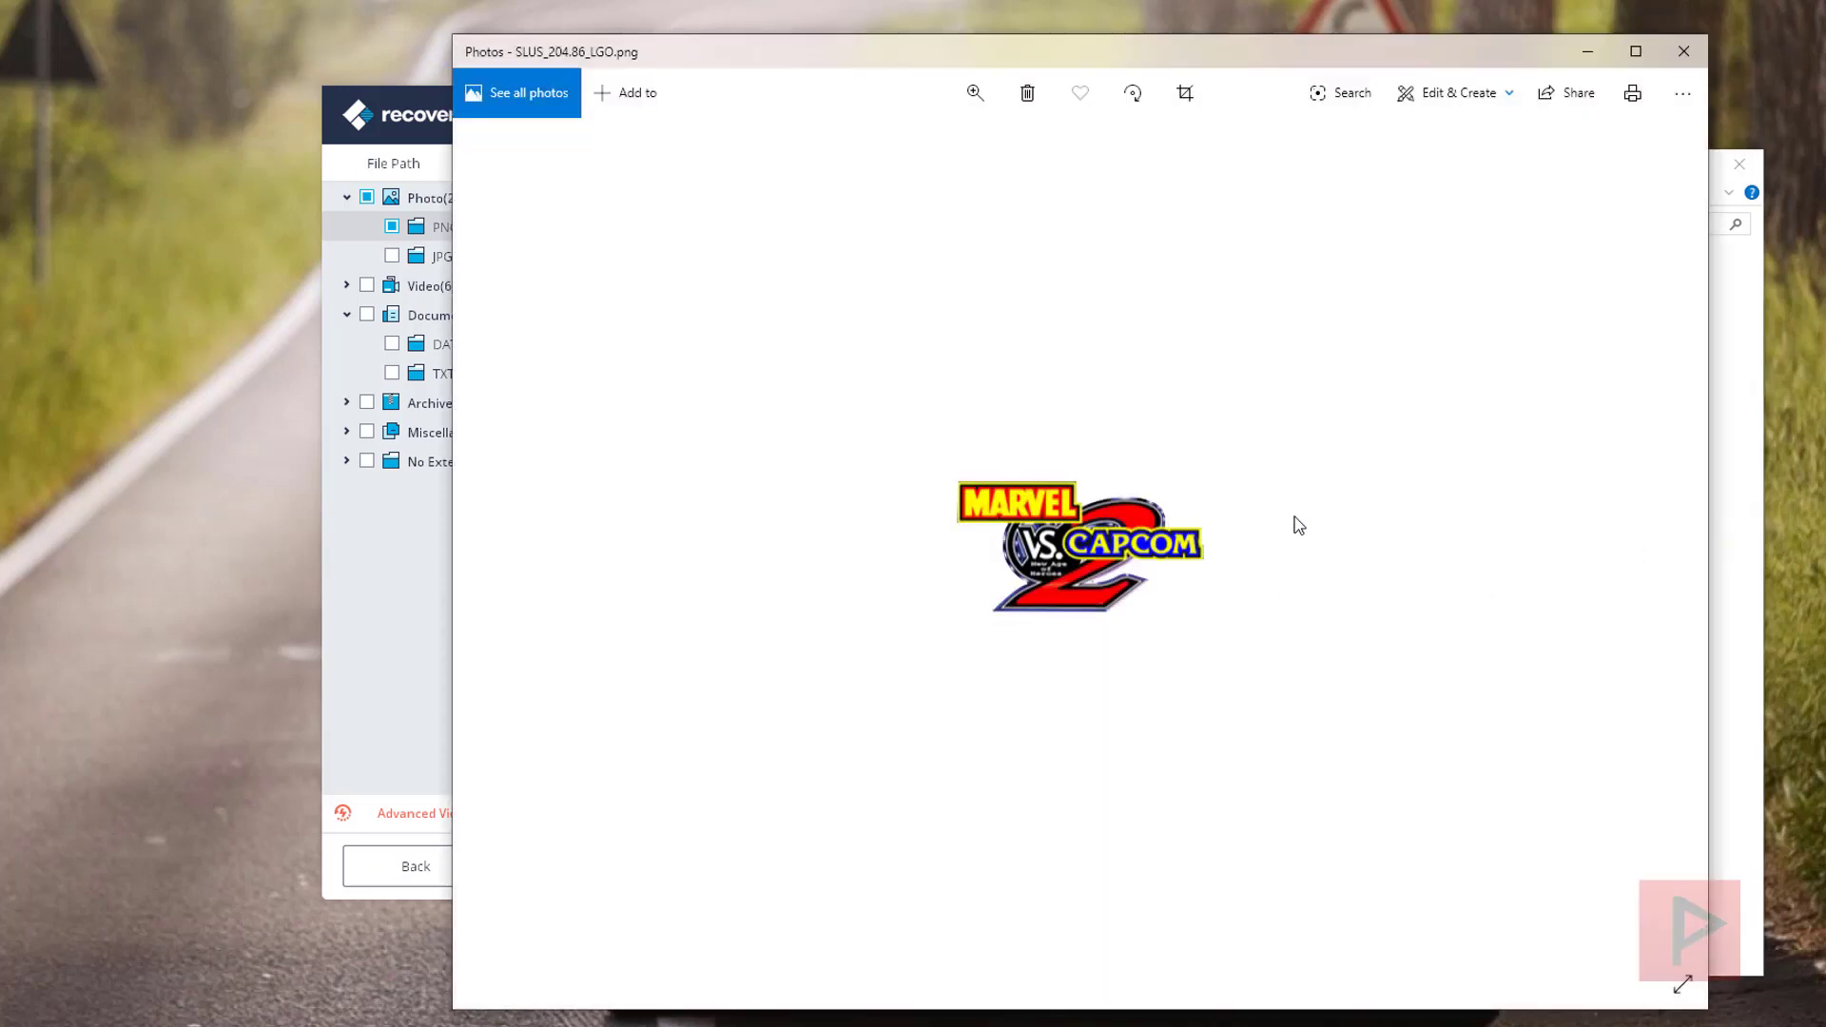
pyautogui.click(1684, 51)
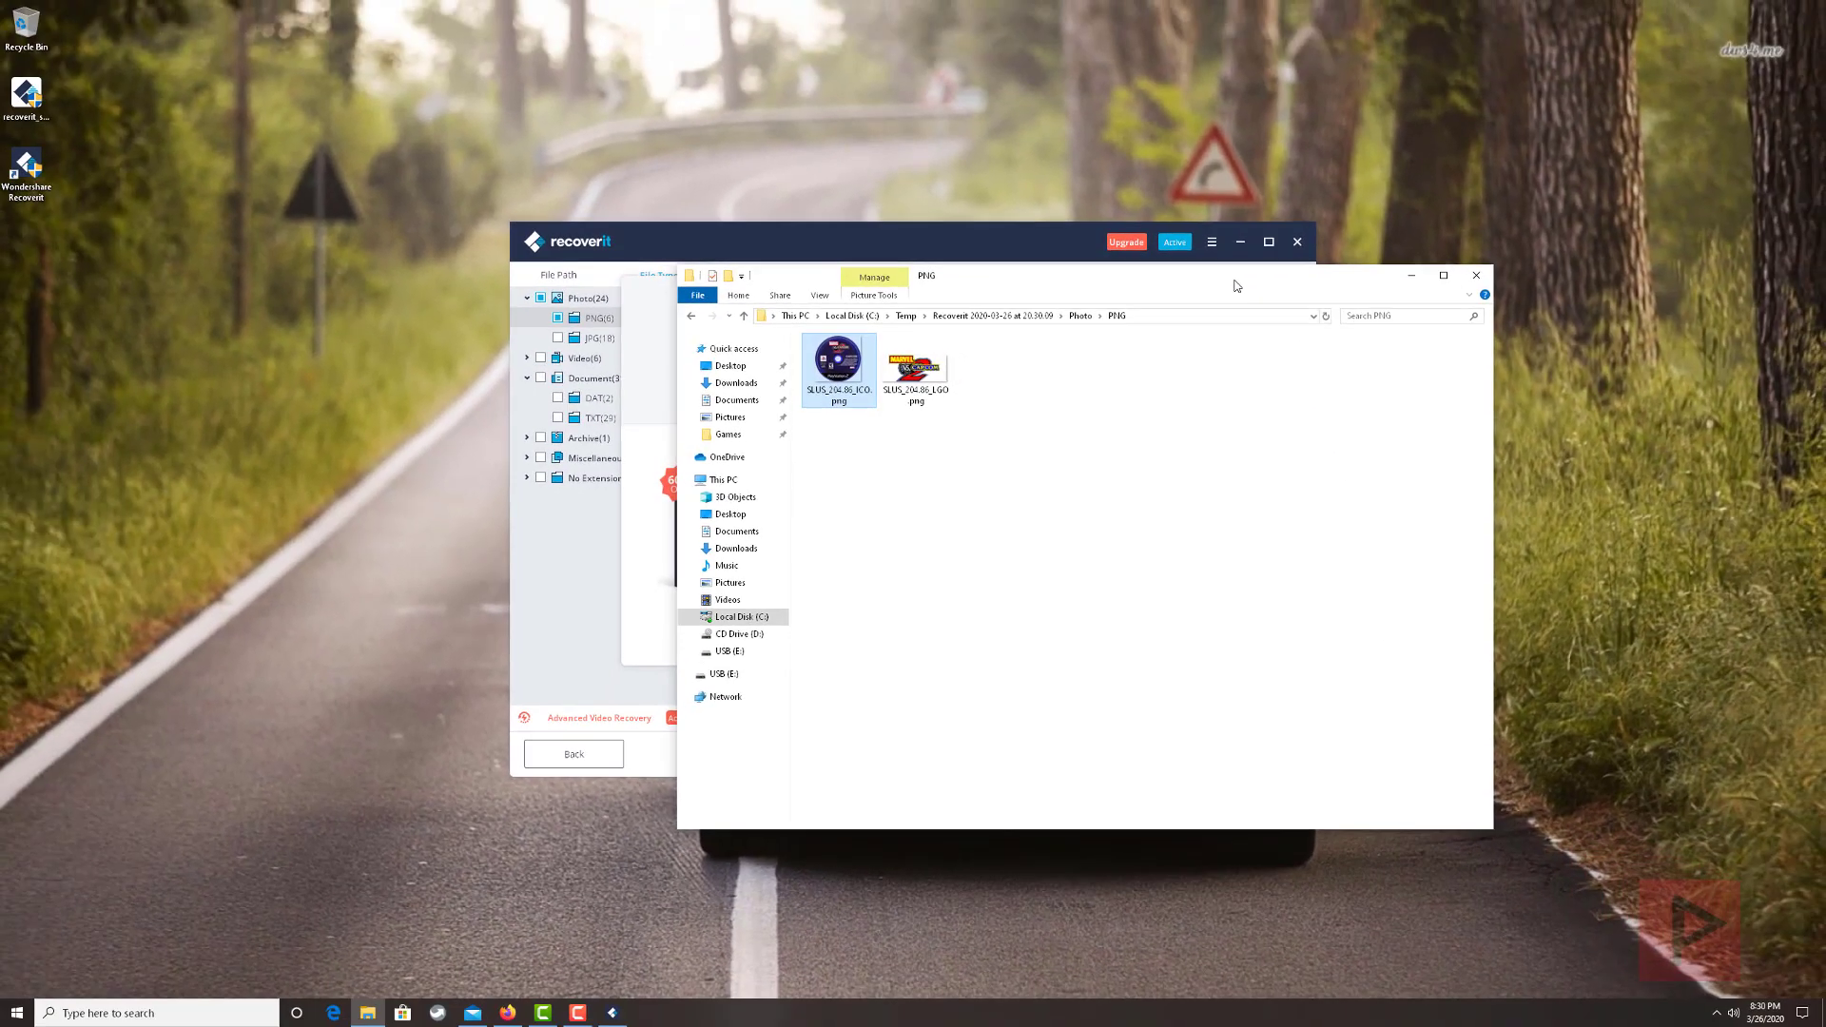
pyautogui.moveTo(1236, 285); pyautogui.dragTo(1193, 413)
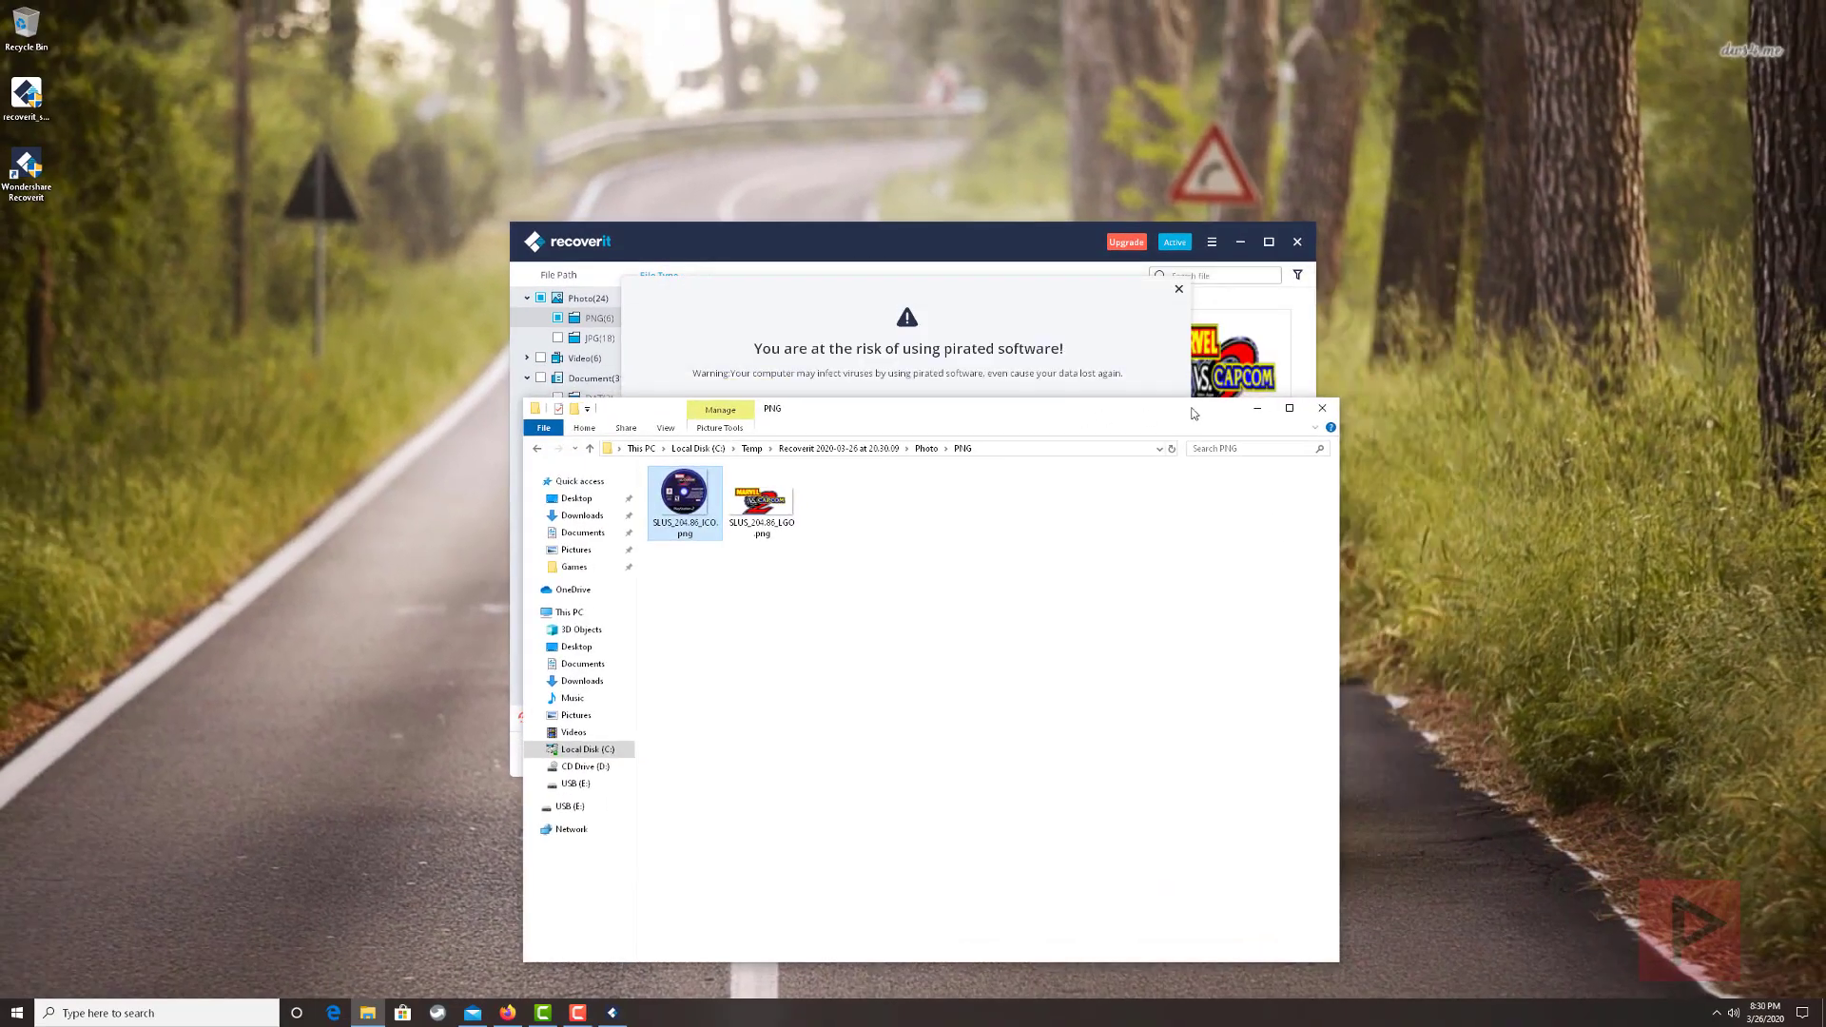
# - Close File Explorer and quit Recoverit, dismissing its warning
pyautogui.click(1322, 408)
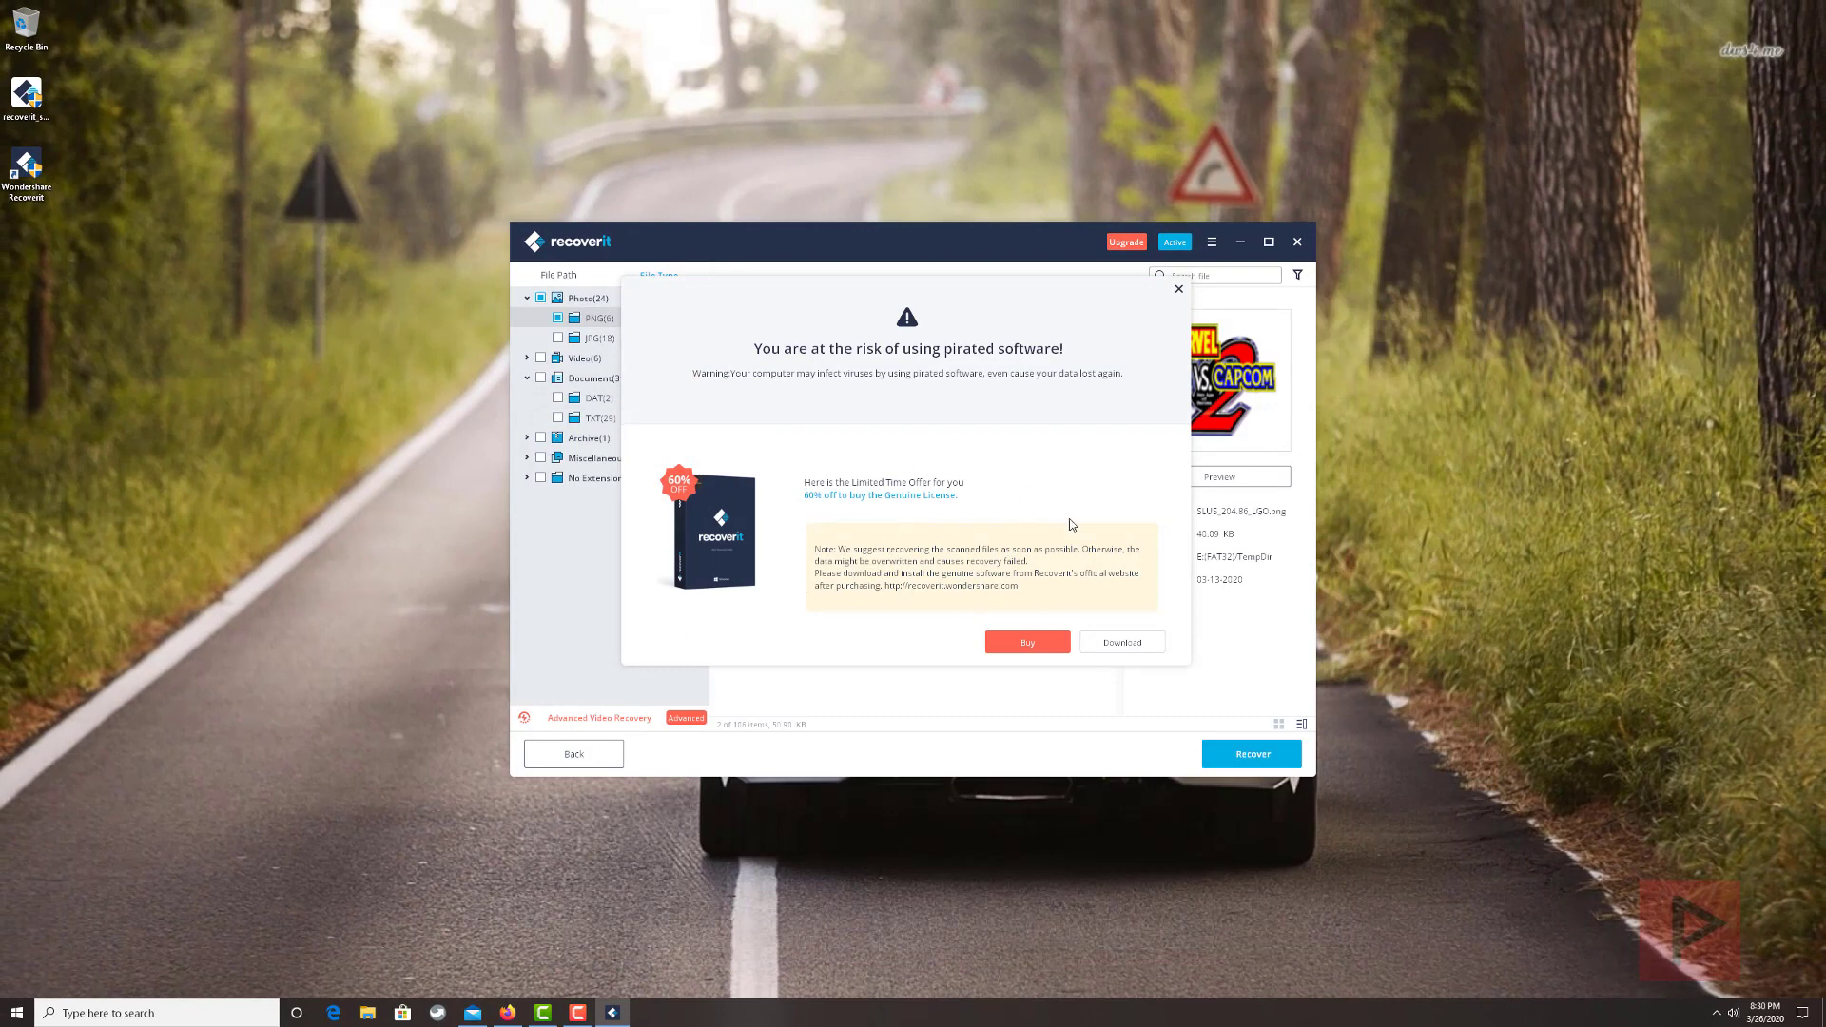
pyautogui.click(1179, 290)
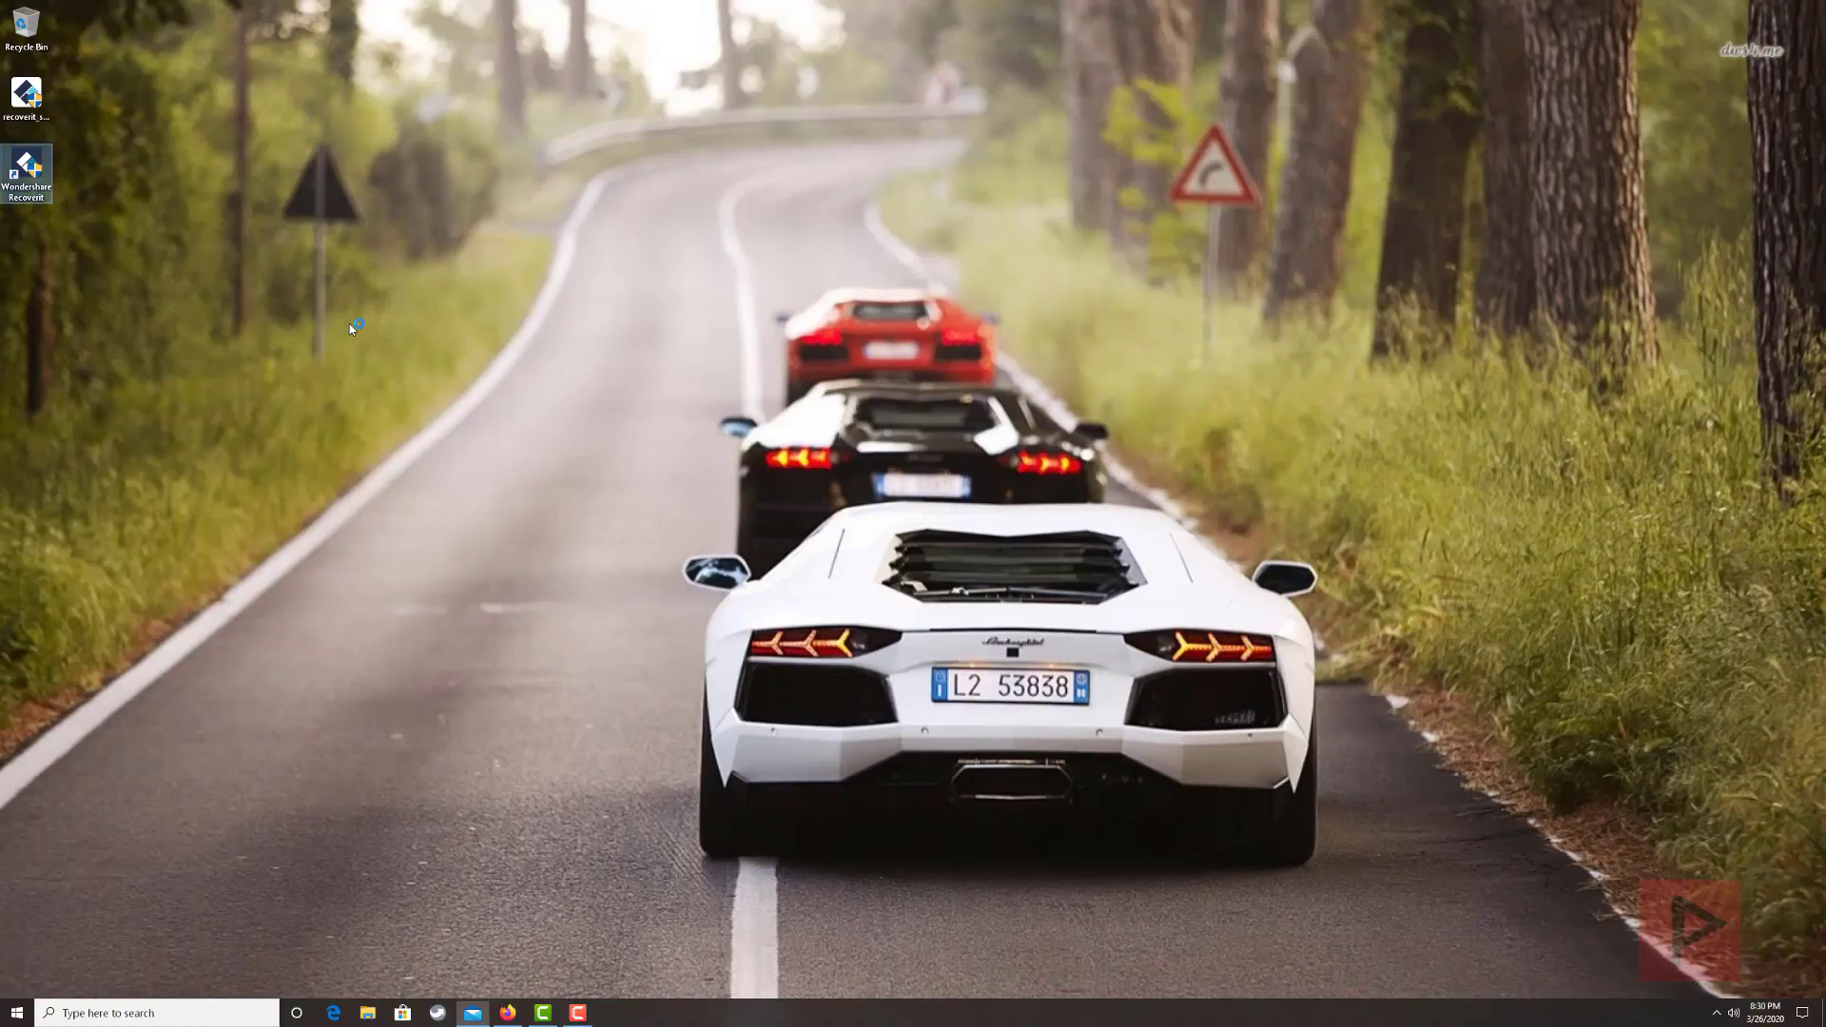